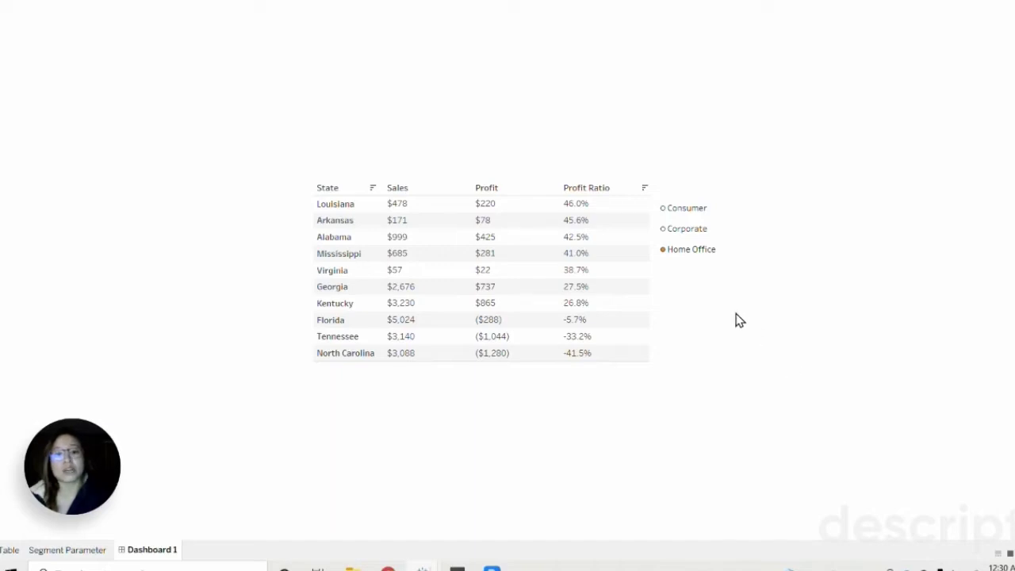
Toggle the segment list to leave Consumer and Home Office selected, then switch to the Book1 workbook
{"action": "left_click", "coordinate": [687, 229]}
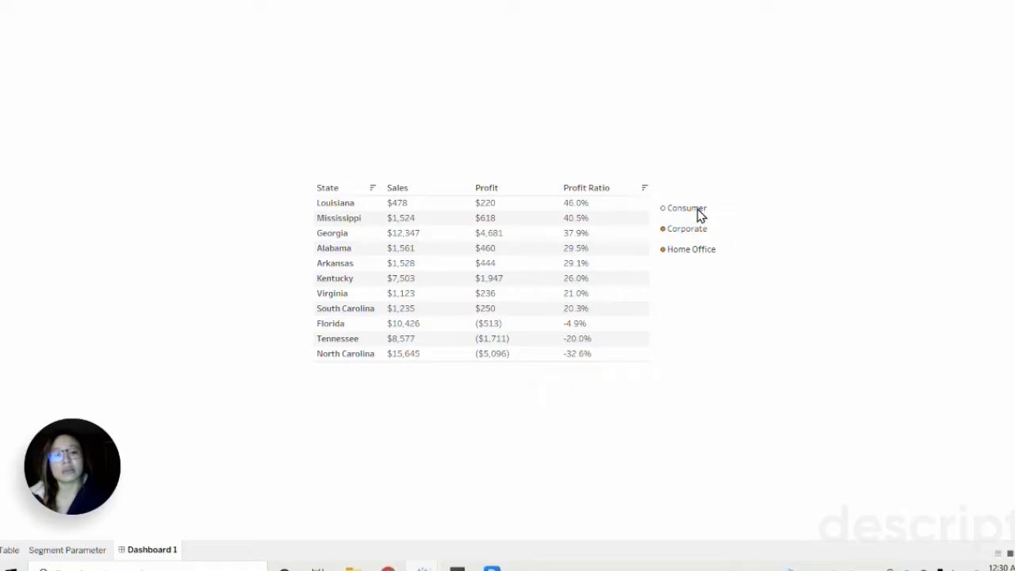
{"action": "left_click", "coordinate": [698, 211]}
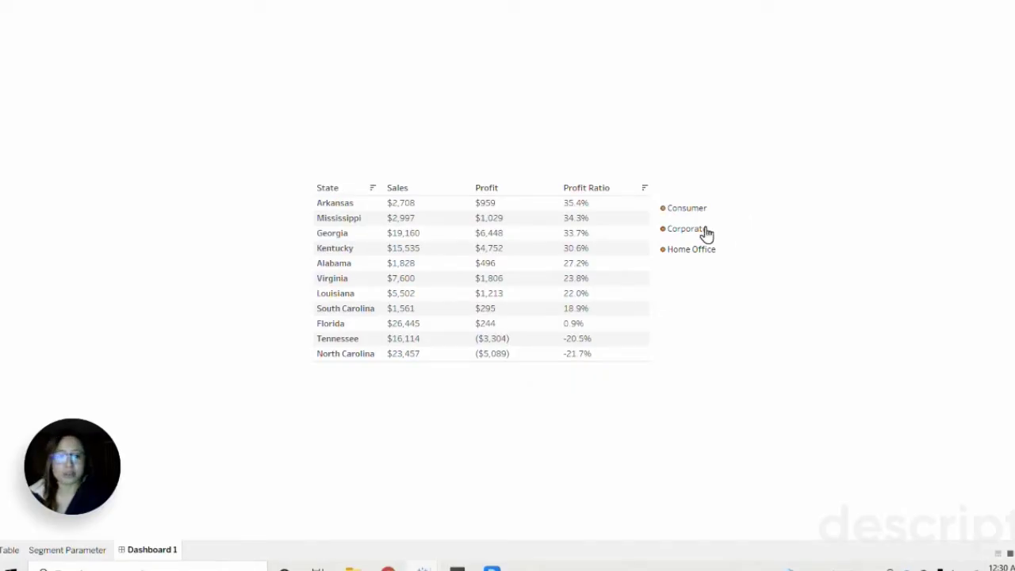
{"action": "left_click", "coordinate": [705, 231]}
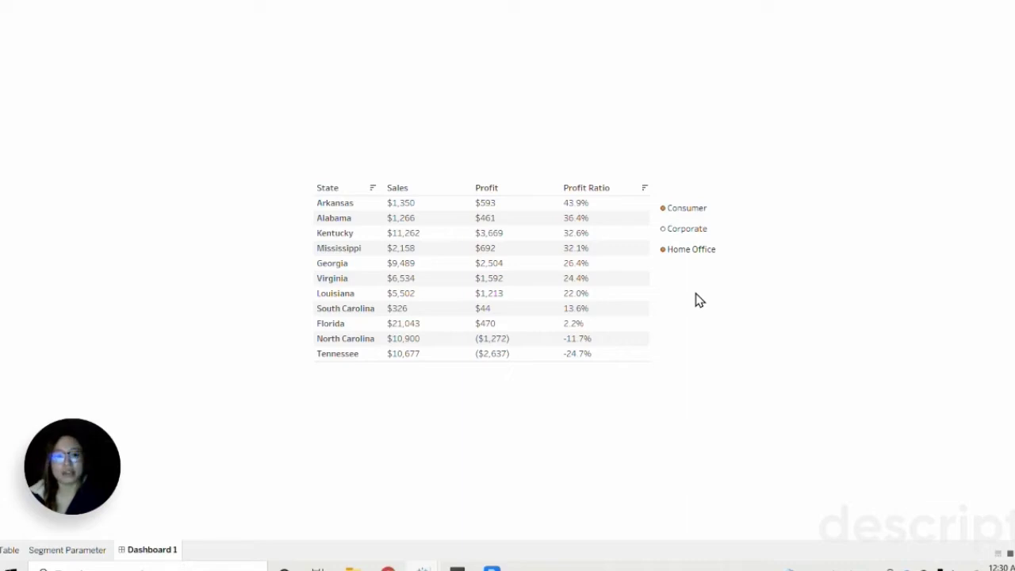
{"action": "mouse_move", "coordinate": [423, 568]}
{"action": "left_click", "coordinate": [484, 527]}
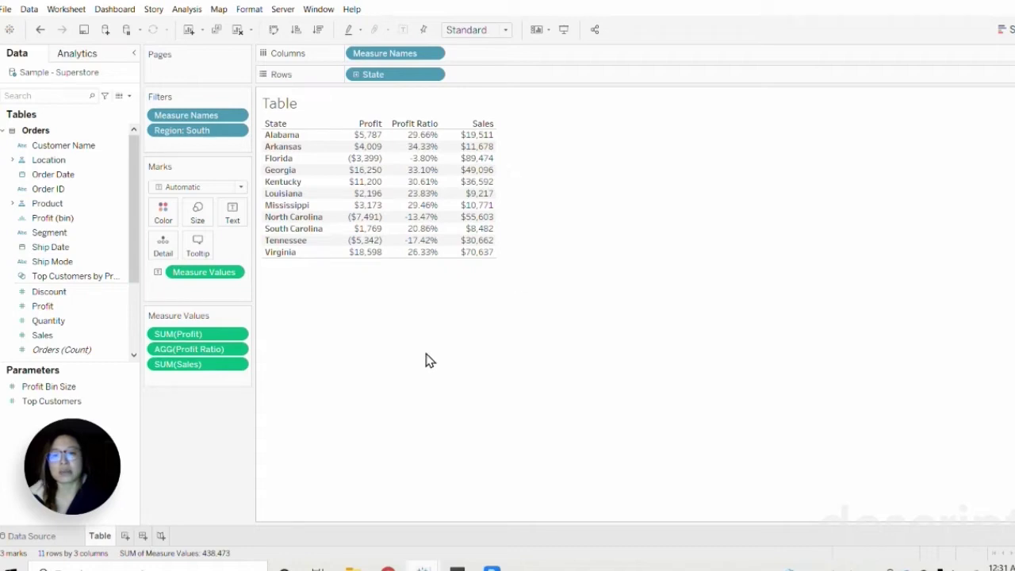
Create the String parameter 'Segment Parameter', clearing its default current value
{"action": "left_click", "coordinate": [130, 96]}
{"action": "left_click", "coordinate": [106, 121]}
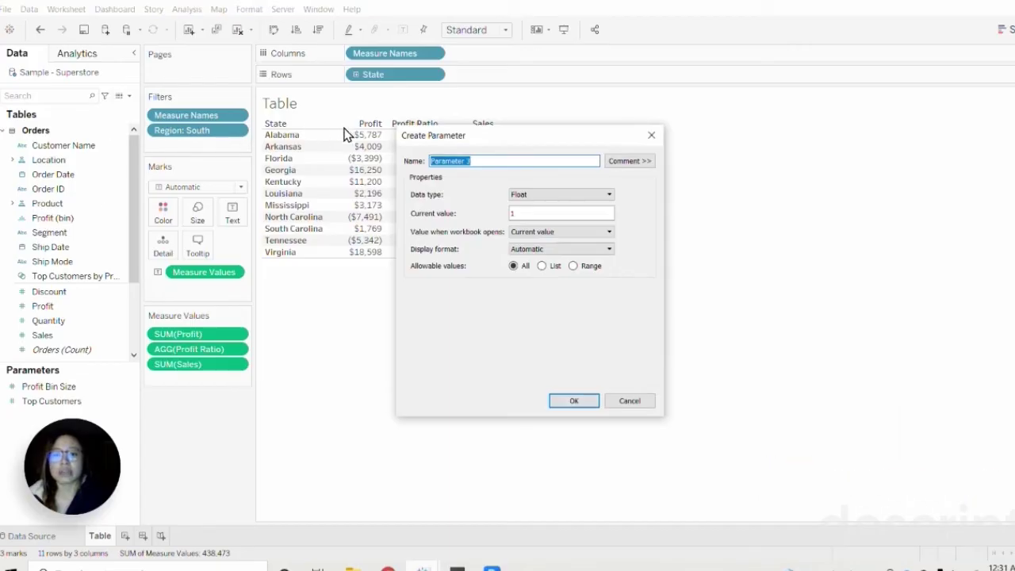
{"action": "type", "text": "Segment Parameter"}
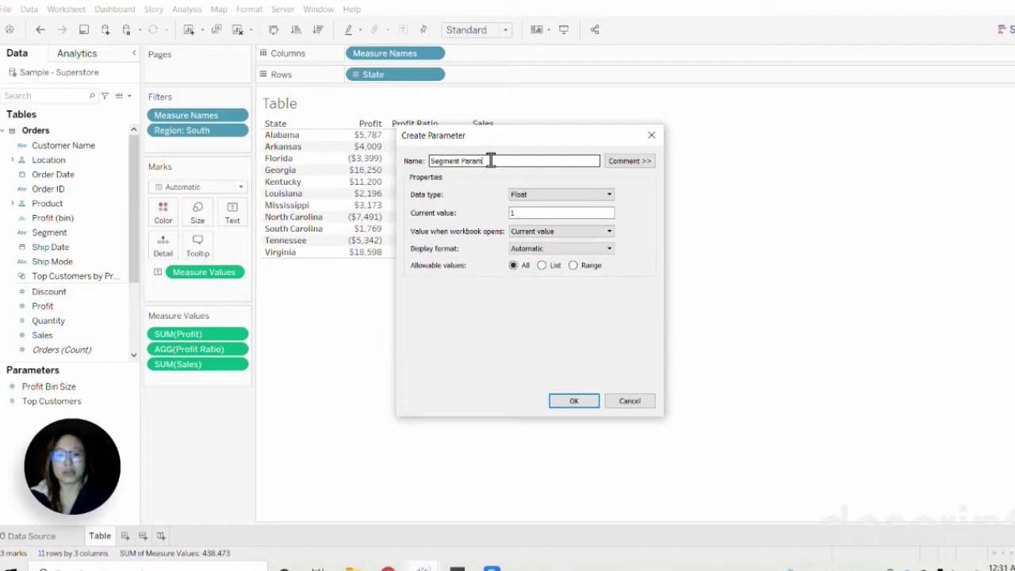
{"action": "key", "text": "BackSpace"}
{"action": "key", "text": "BackSpace"}
{"action": "key", "text": "BackSpace"}
{"action": "type", "text": "eter"}
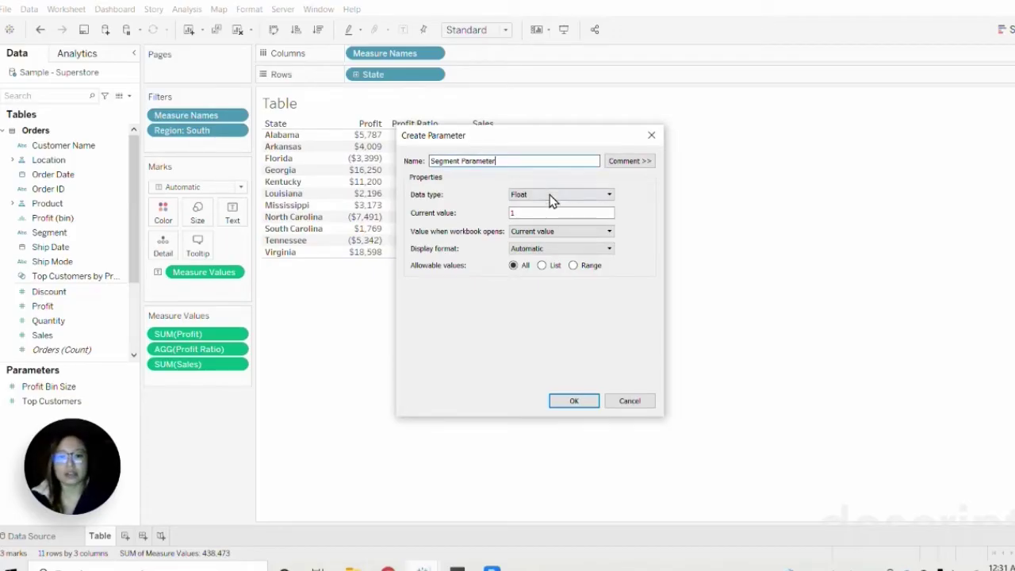
{"action": "left_click", "coordinate": [552, 200]}
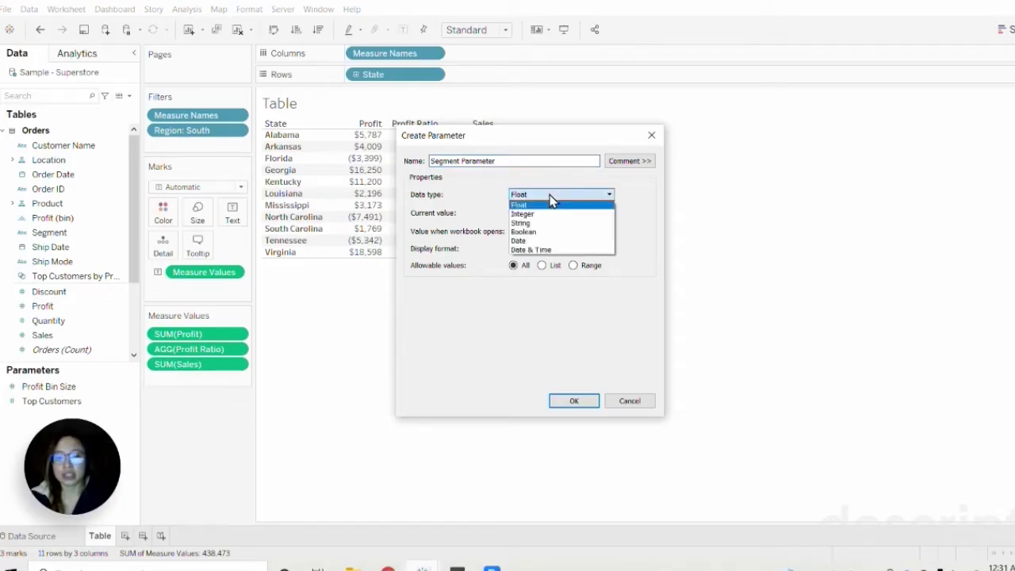
{"action": "left_click", "coordinate": [542, 227]}
{"action": "left_click", "coordinate": [543, 211]}
{"action": "key", "text": "BackSpace"}
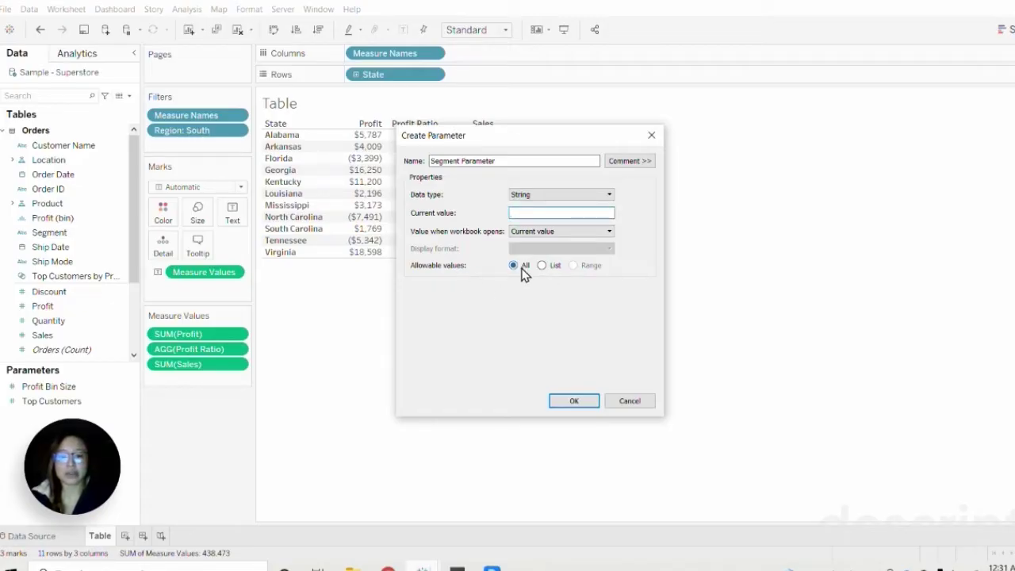
{"action": "left_click", "coordinate": [581, 402]}
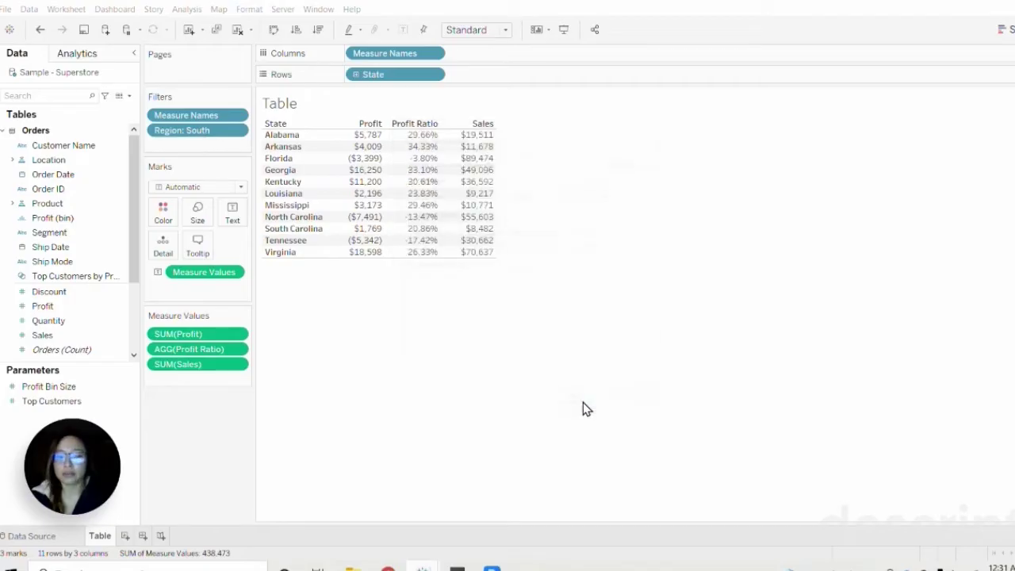
Create the calculated field 'Segment TF' as CONTAINS([Segment Parameter], [Segment])
{"action": "left_click", "coordinate": [130, 99]}
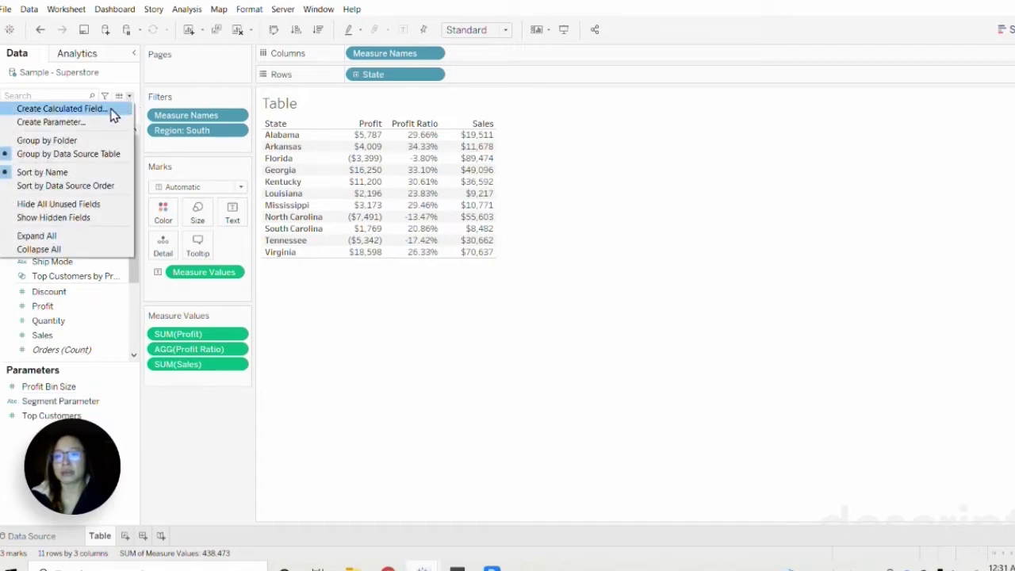
{"action": "left_click", "coordinate": [107, 111]}
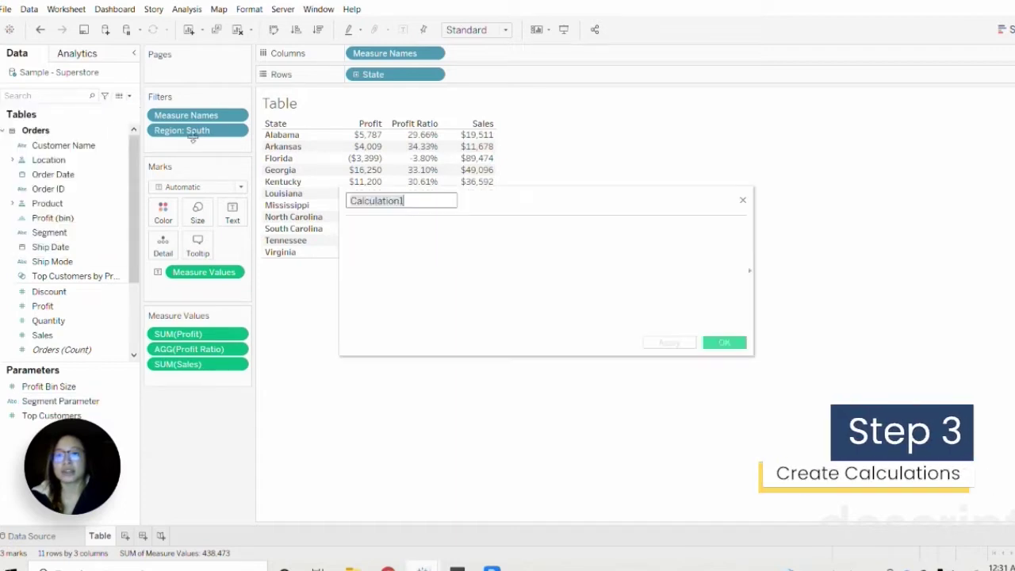
{"action": "type", "text": "Segment TF"}
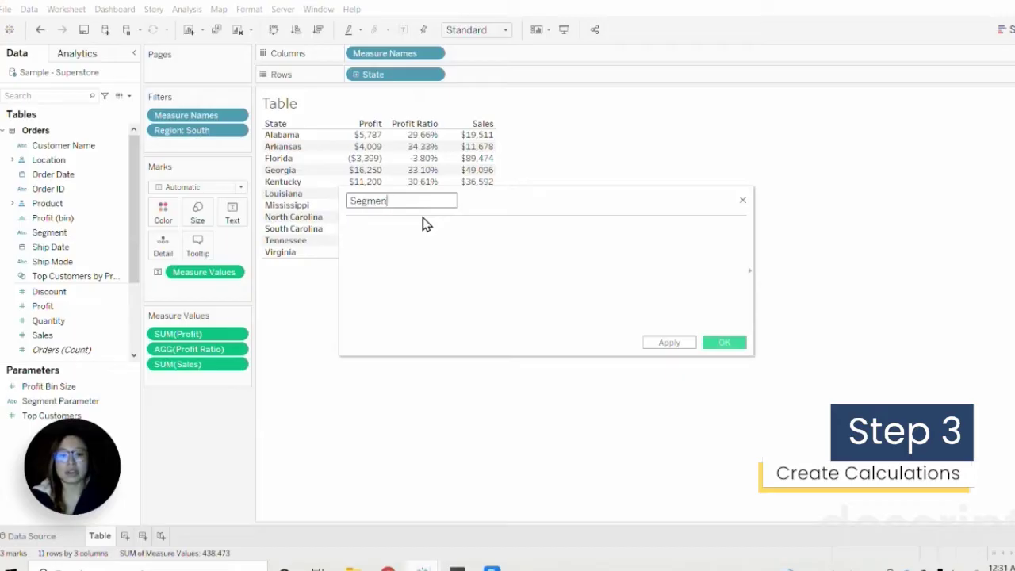
{"action": "left_click", "coordinate": [417, 234]}
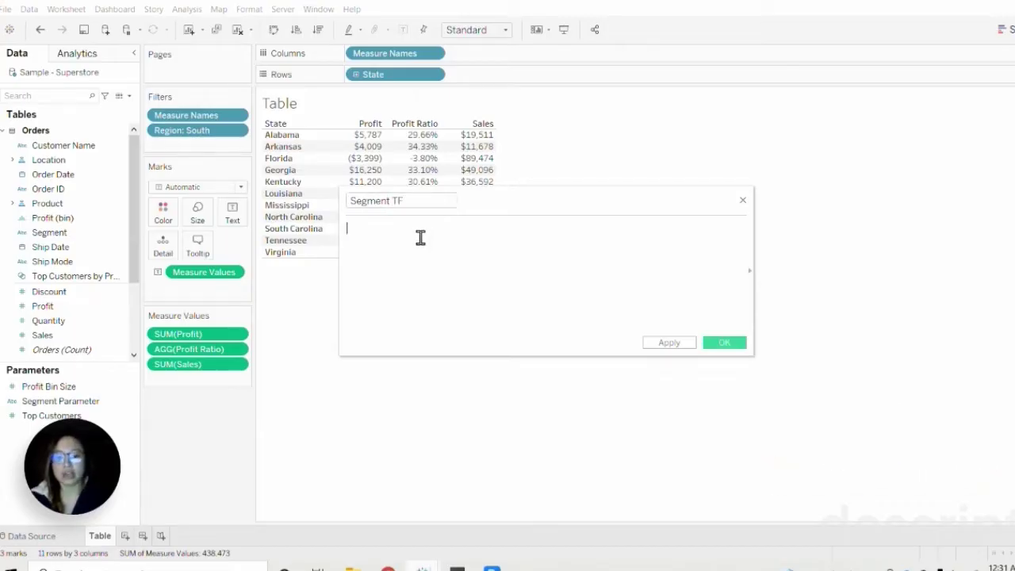
{"action": "type", "text": "CONTA"}
{"action": "key", "text": "Return"}
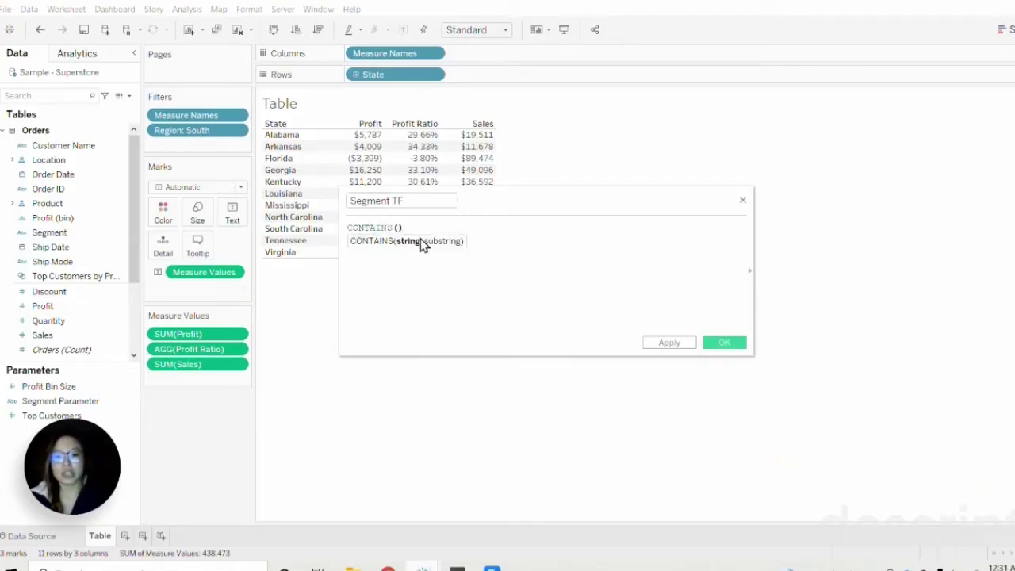
{"action": "type", "text": "Seg"}
{"action": "key", "text": "Down"}
{"action": "key", "text": "Return"}
{"action": "type", "text": ", Se"}
{"action": "key", "text": "Return"}
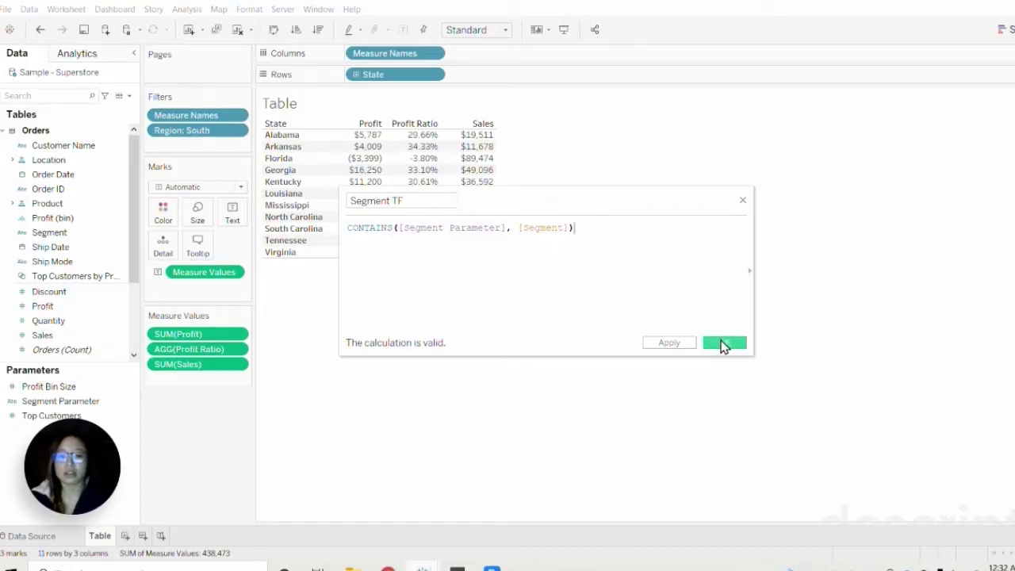
{"action": "left_click", "coordinate": [723, 342]}
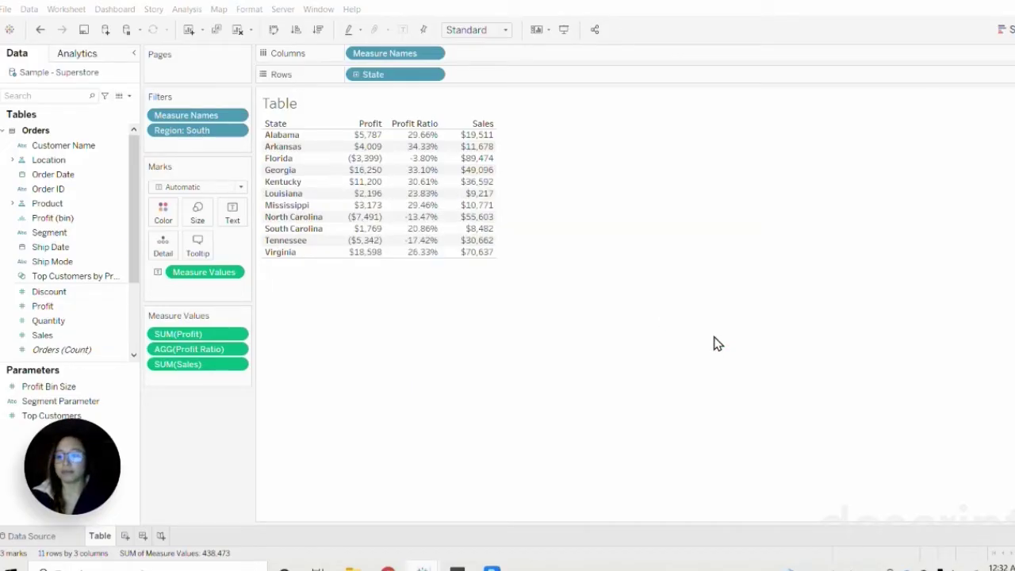
Create the calculated field 'Segment Param Action' from the pasted IF CONTAINS…REPLACE…ELSE…END formula
{"action": "left_click", "coordinate": [128, 94]}
{"action": "left_click", "coordinate": [88, 109]}
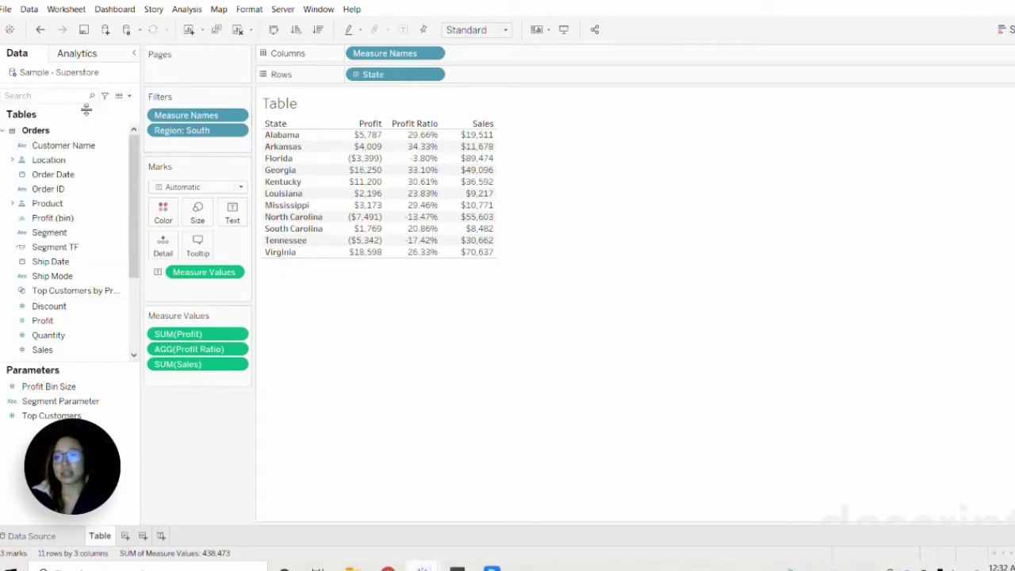
{"action": "type", "text": "Segm"}
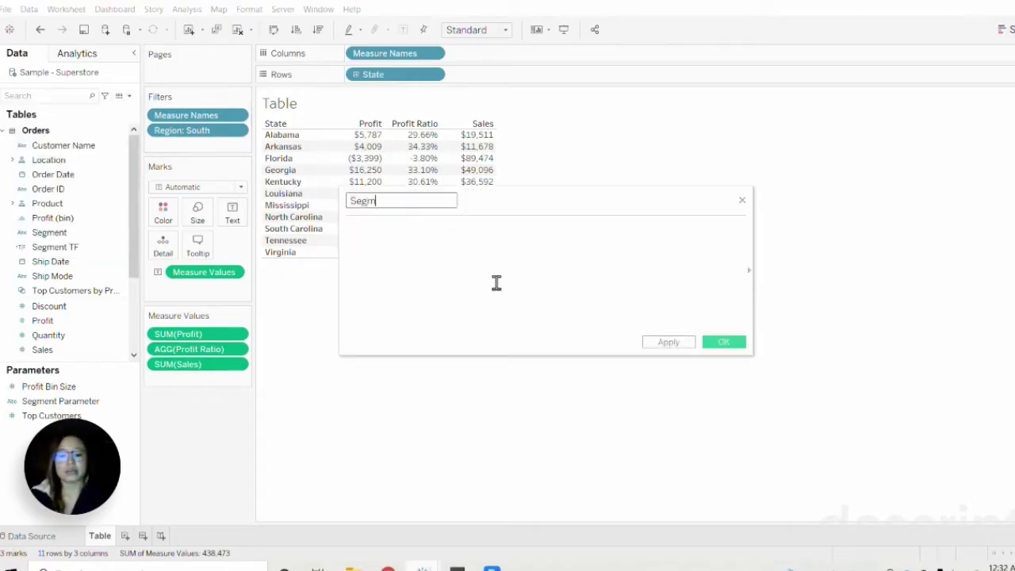
{"action": "type", "text": "ent Param "}
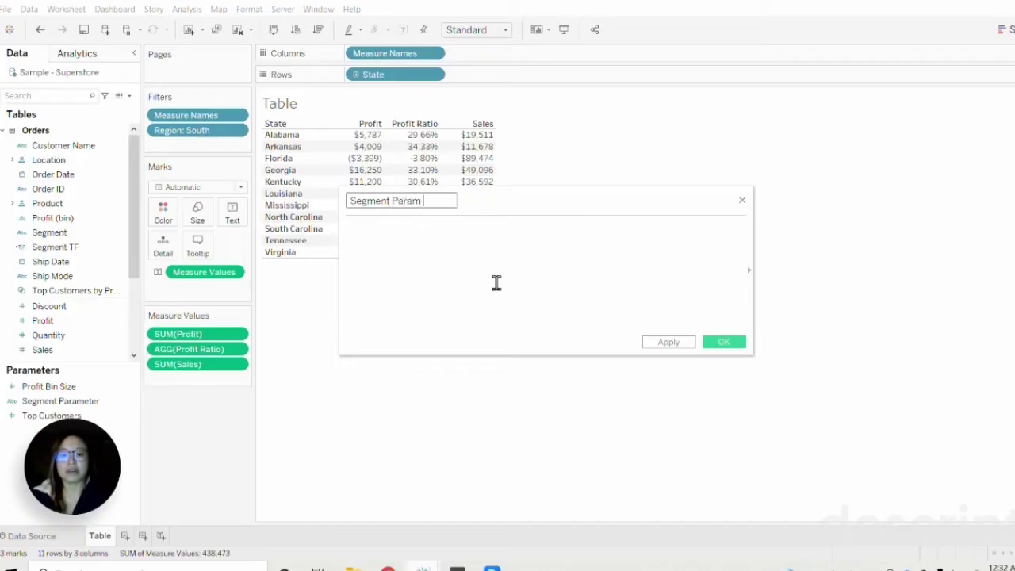
{"action": "type", "text": "Action"}
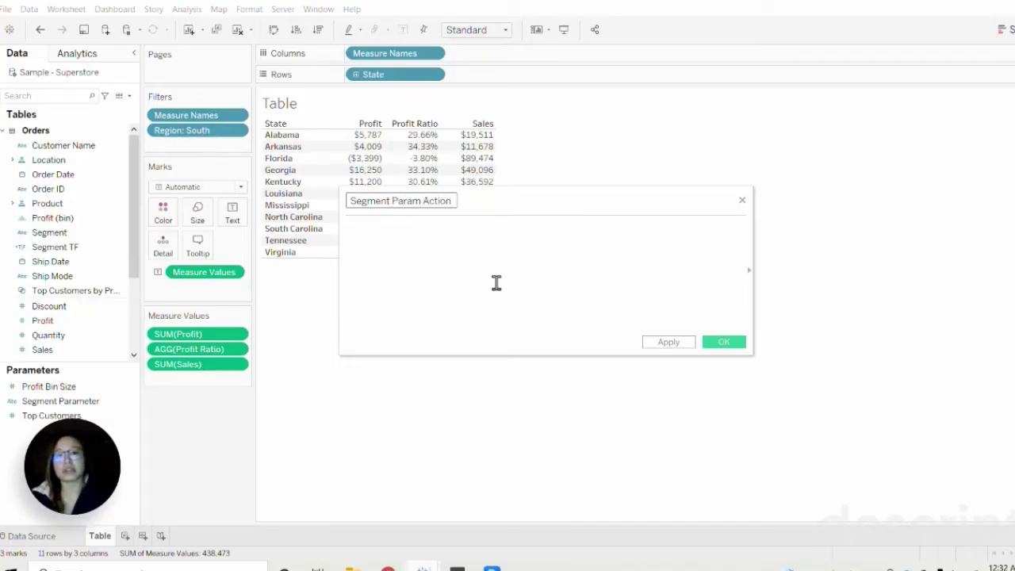
{"action": "left_click", "coordinate": [508, 287]}
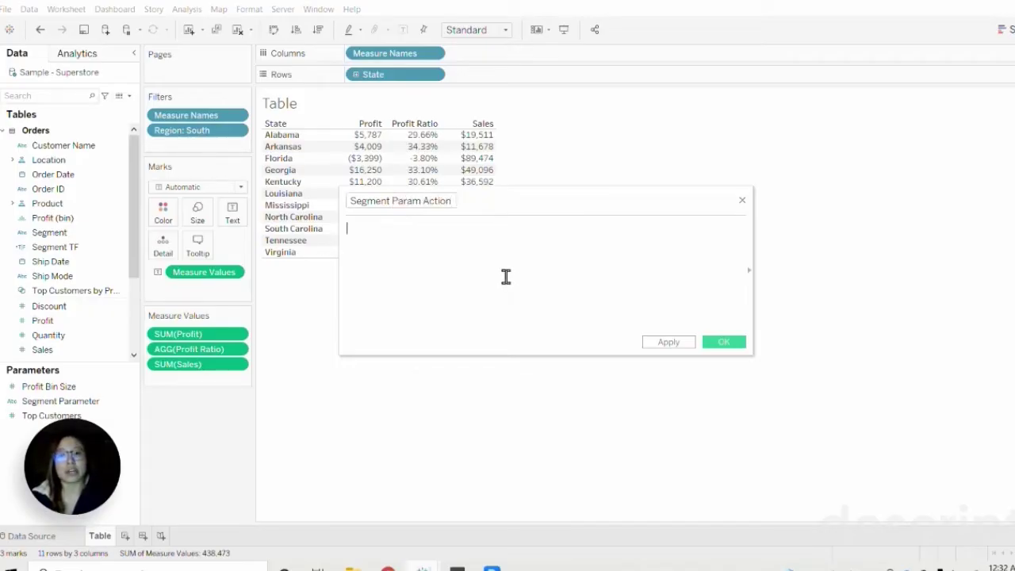
{"action": "type", "text": "IF CONTAINS([Segment Parameter], [Segment]) THEN REPLACE([Segment Parameter], [Segment] + ',','') ELSE [Segment Parameter] + [Segment] + ',' END"}
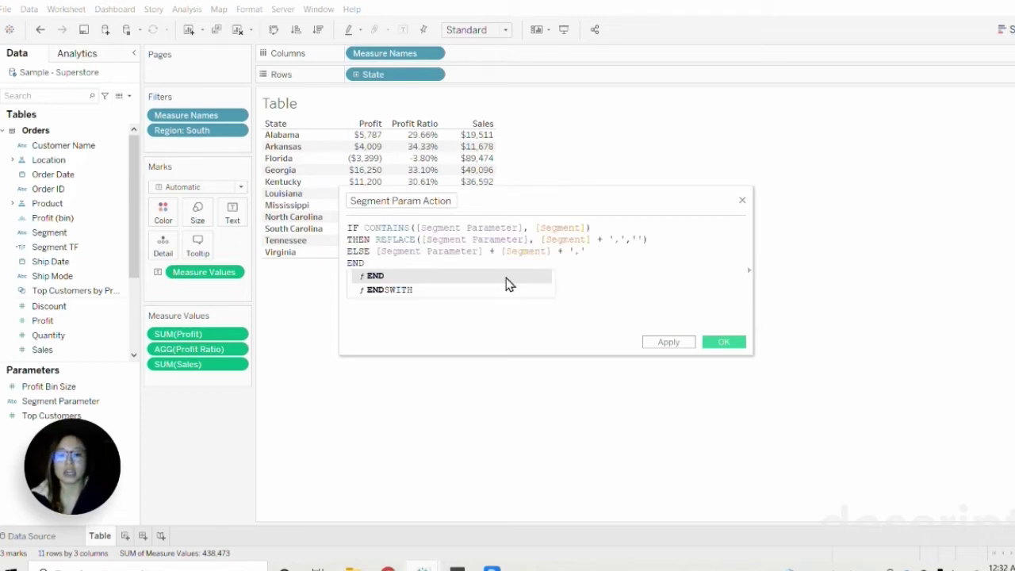
{"action": "key", "text": "Return"}
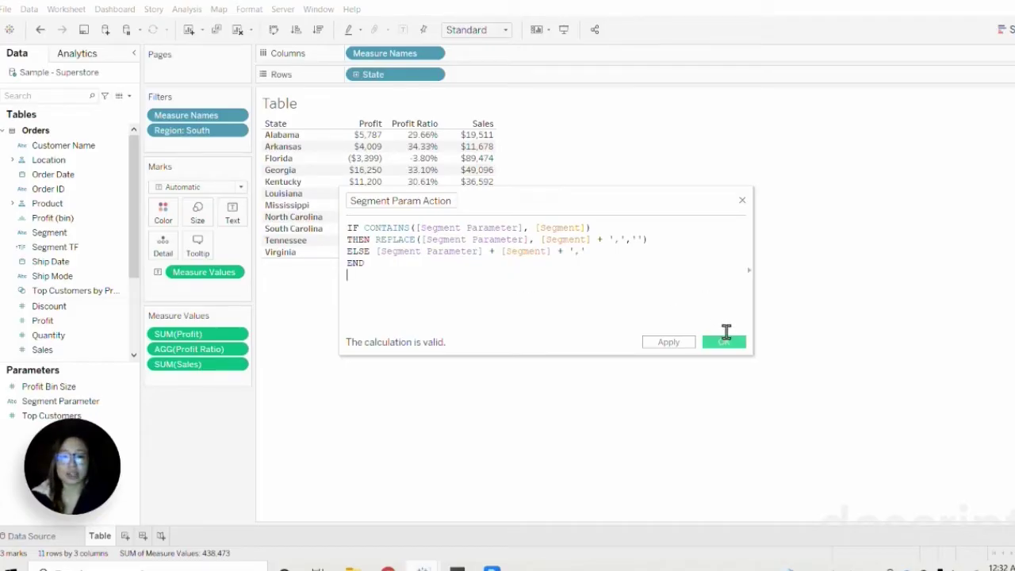
{"action": "left_click", "coordinate": [724, 343]}
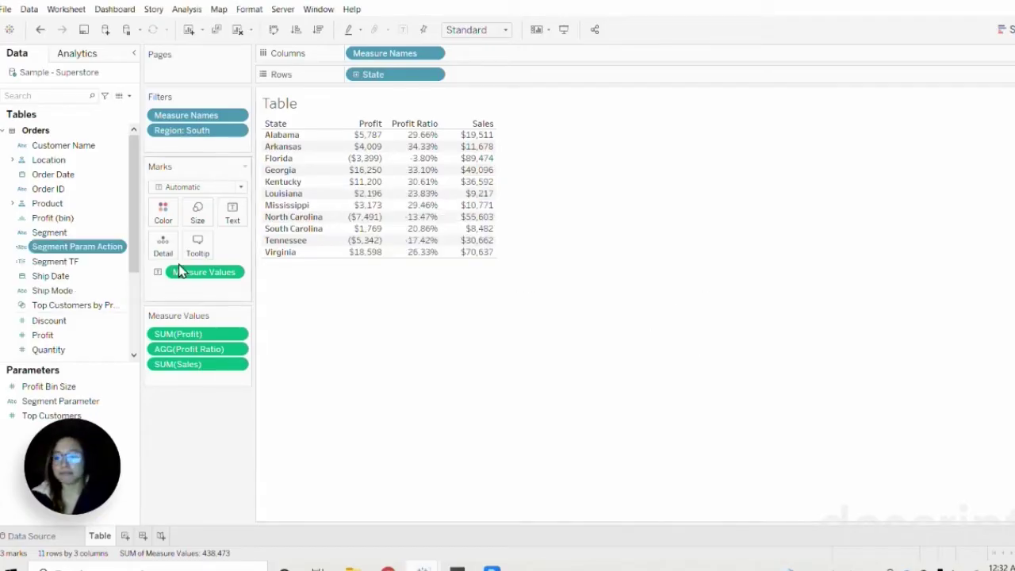
Create a calculated field named TRUE with the formula TRUE
{"action": "left_click", "coordinate": [129, 96]}
{"action": "left_click", "coordinate": [108, 106]}
{"action": "type", "text": "TRUE"}
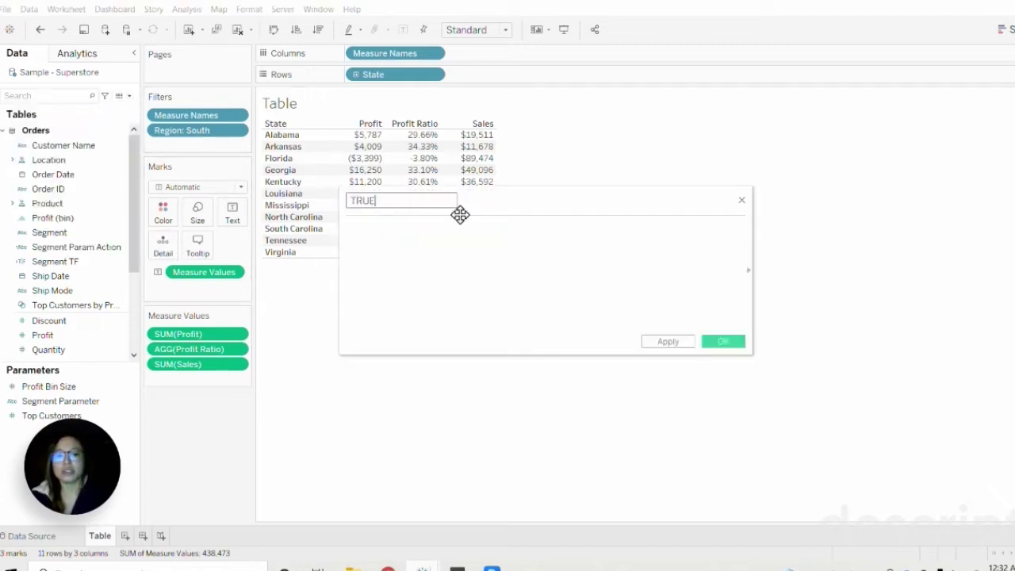
{"action": "left_click", "coordinate": [410, 306]}
{"action": "type", "text": "TRUE"}
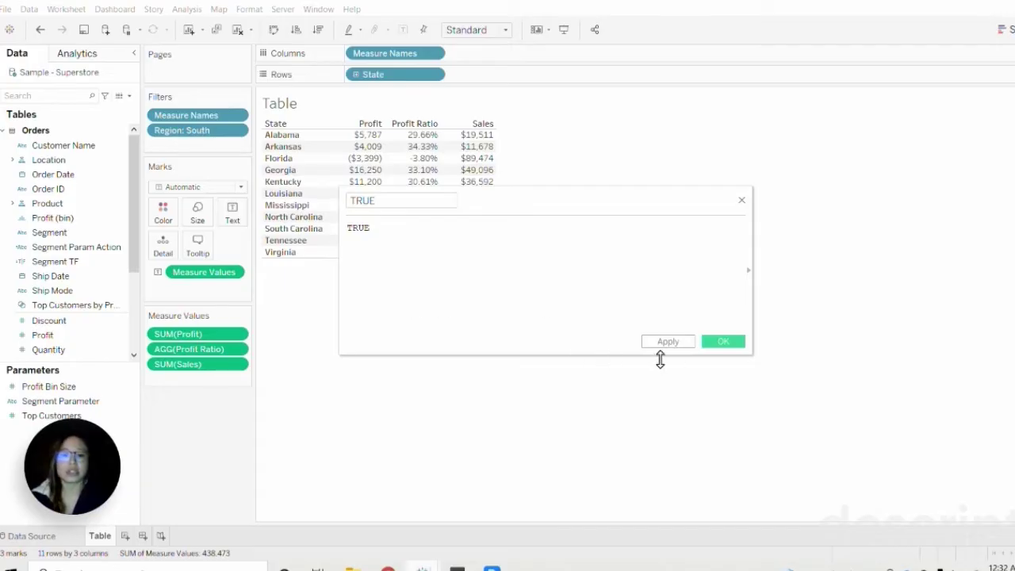
Create a calculated field named FALSE with the formula FALSE
{"action": "left_click", "coordinate": [129, 96]}
{"action": "left_click", "coordinate": [99, 118]}
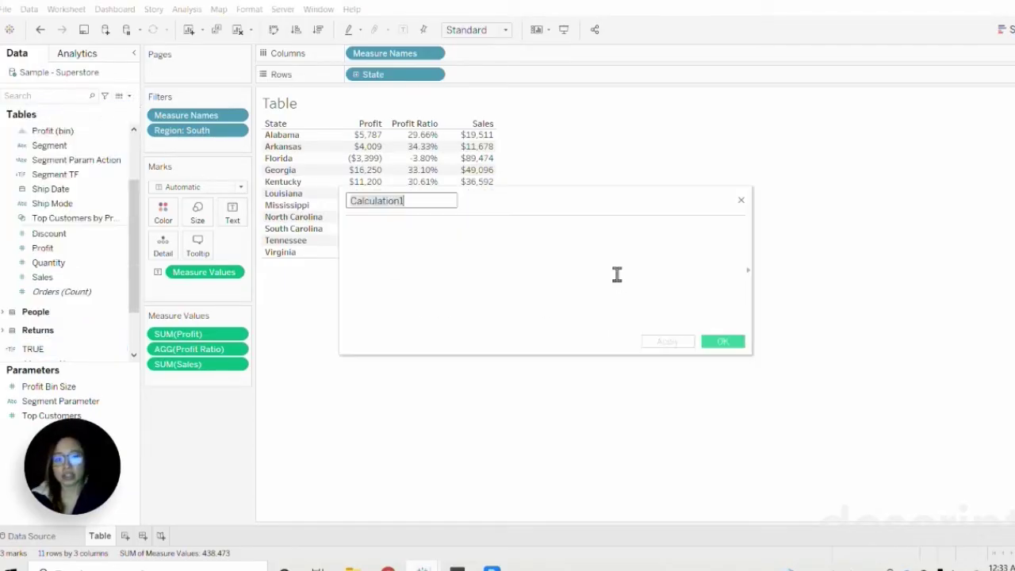
{"action": "type", "text": "FALSE"}
{"action": "left_click", "coordinate": [617, 275]}
{"action": "type", "text": "FALSE"}
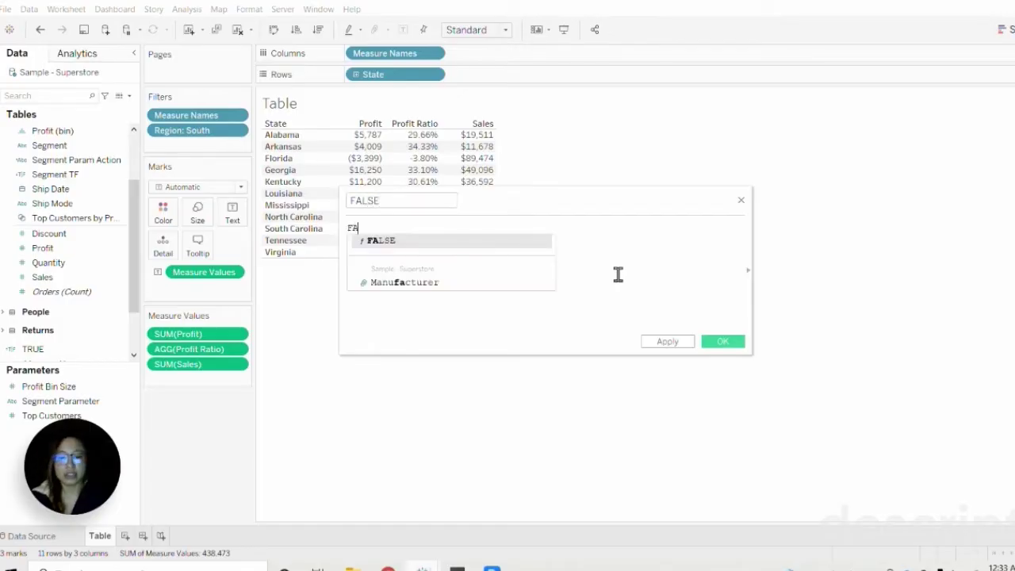
{"action": "left_click", "coordinate": [723, 348]}
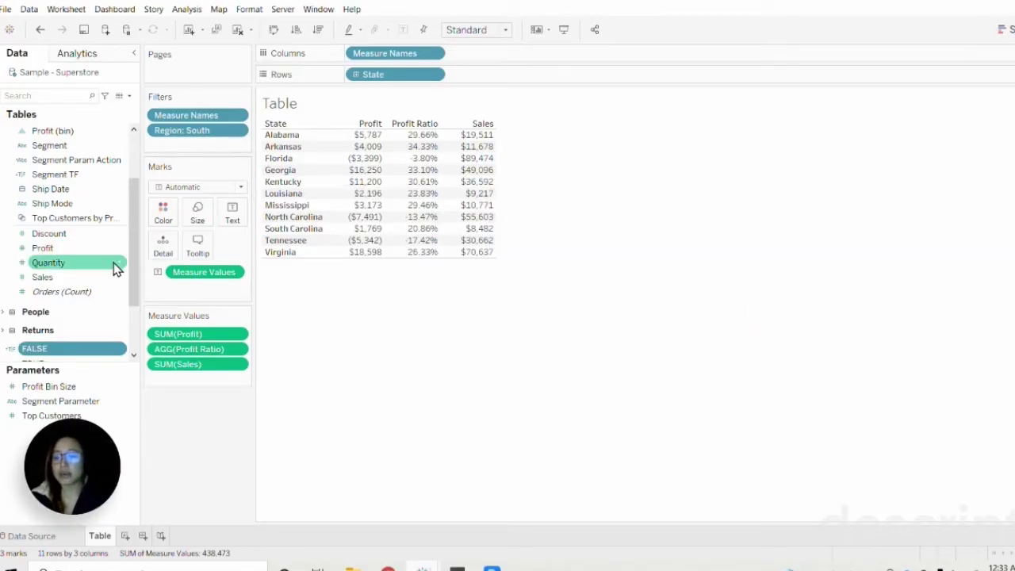
{"action": "scroll", "coordinate": [115, 269], "scroll_direction": "up", "scroll_amount": 2}
{"action": "scroll", "coordinate": [115, 270], "scroll_direction": "down", "scroll_amount": 3}
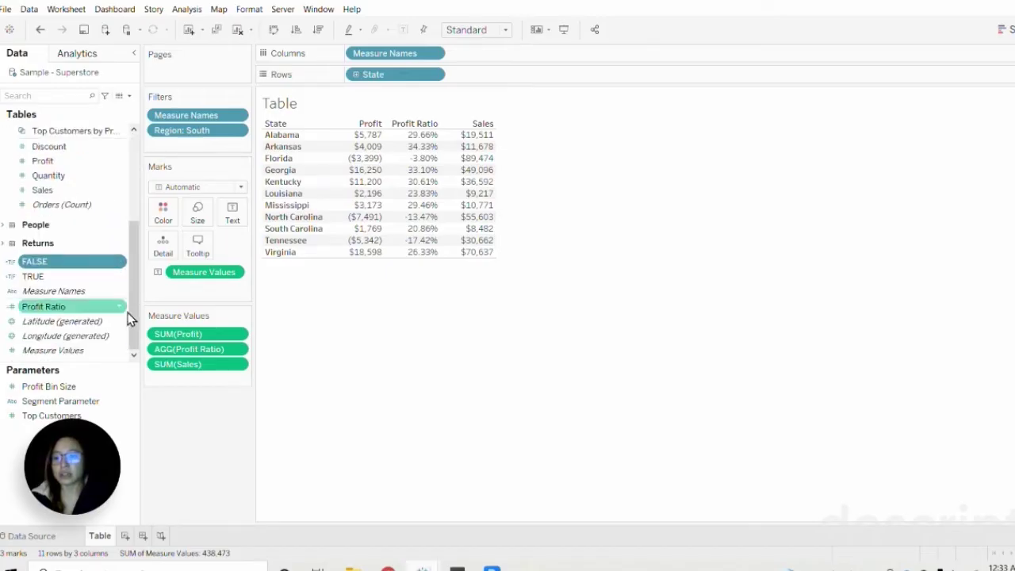
Add a new worksheet named Parameter with Segment on Rows
{"action": "left_click", "coordinate": [124, 536]}
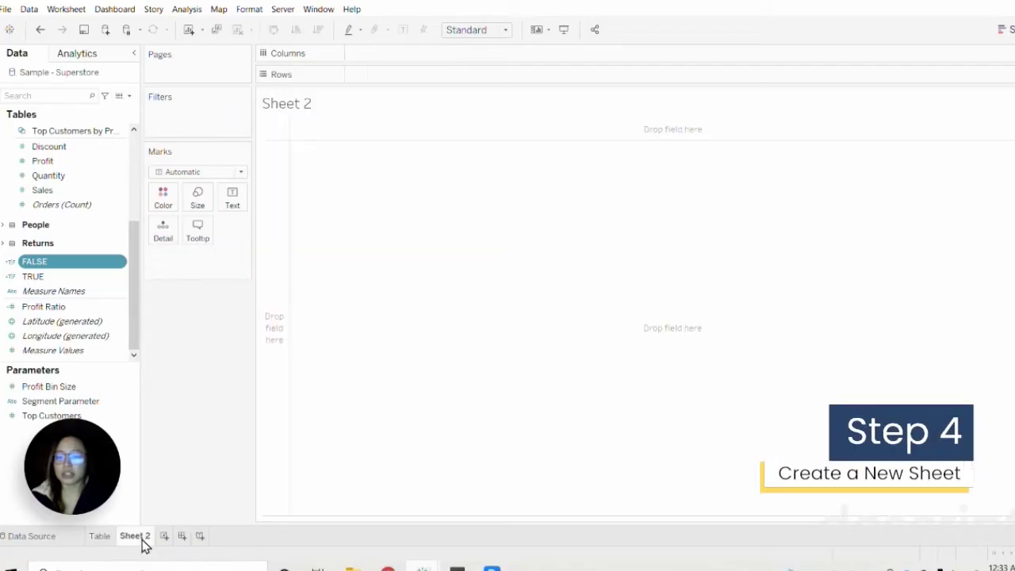
{"action": "double_click", "coordinate": [141, 538]}
{"action": "type", "text": "Parameter"}
{"action": "key", "text": "Return"}
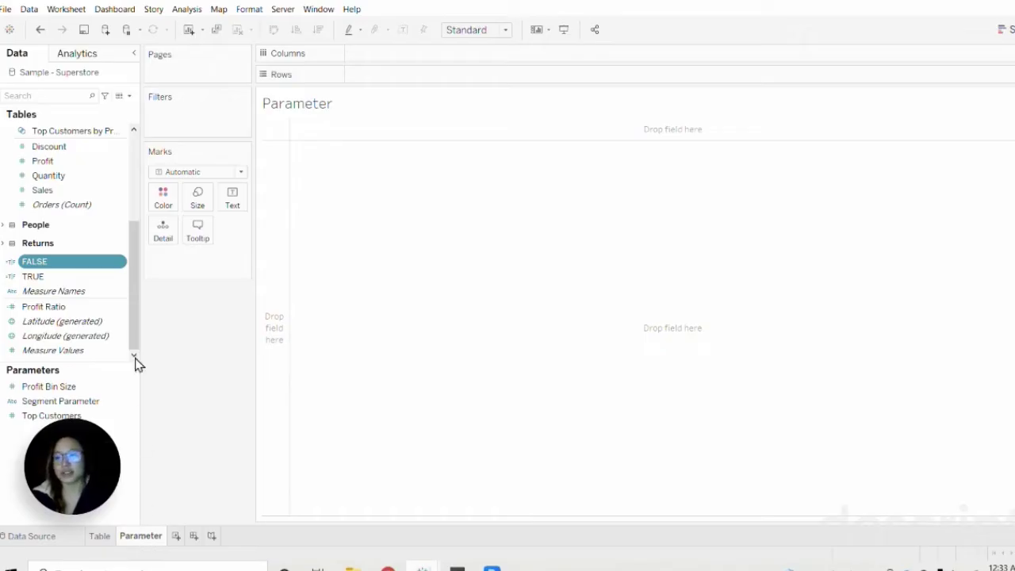
{"action": "left_click_drag", "start_coordinate": [133, 353], "coordinate": [233, 200]}
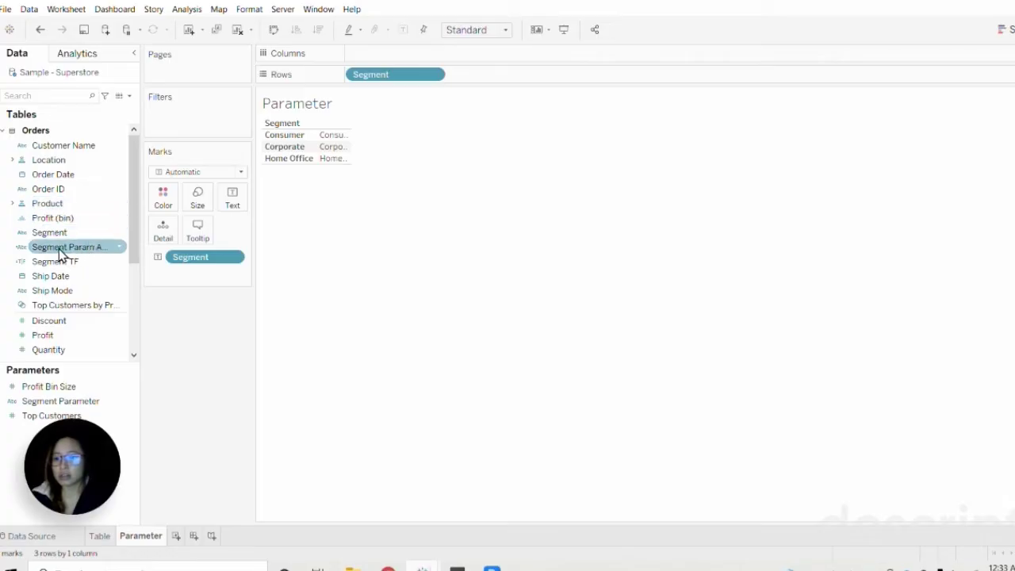
Put Segment TF on Color and Segment Param Action, FALSE, TRUE, Segment Parameter on Detail
{"action": "left_click_drag", "start_coordinate": [60, 254], "coordinate": [161, 237]}
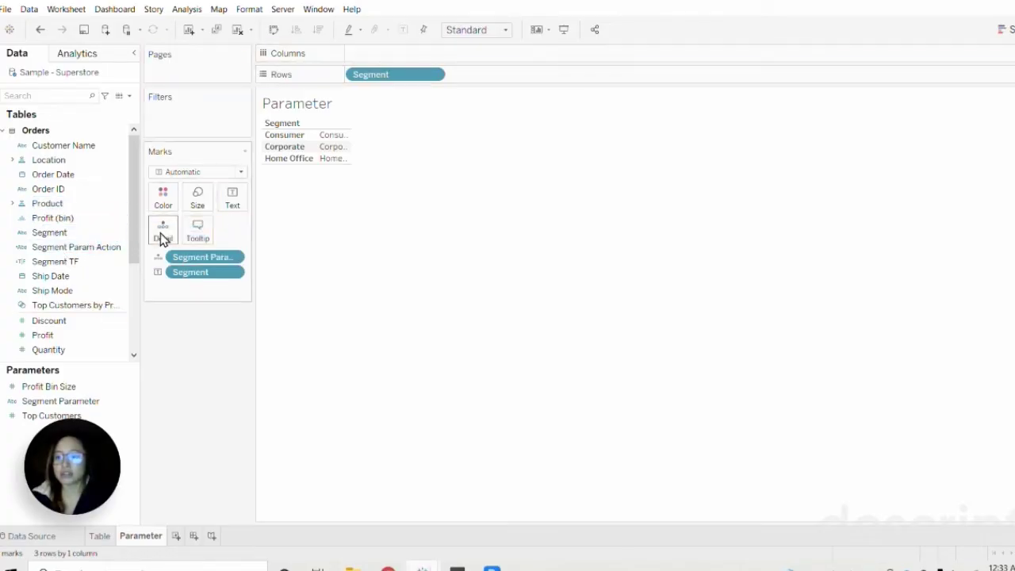
{"action": "left_click", "coordinate": [64, 263]}
{"action": "left_click_drag", "start_coordinate": [49, 270], "coordinate": [164, 205]}
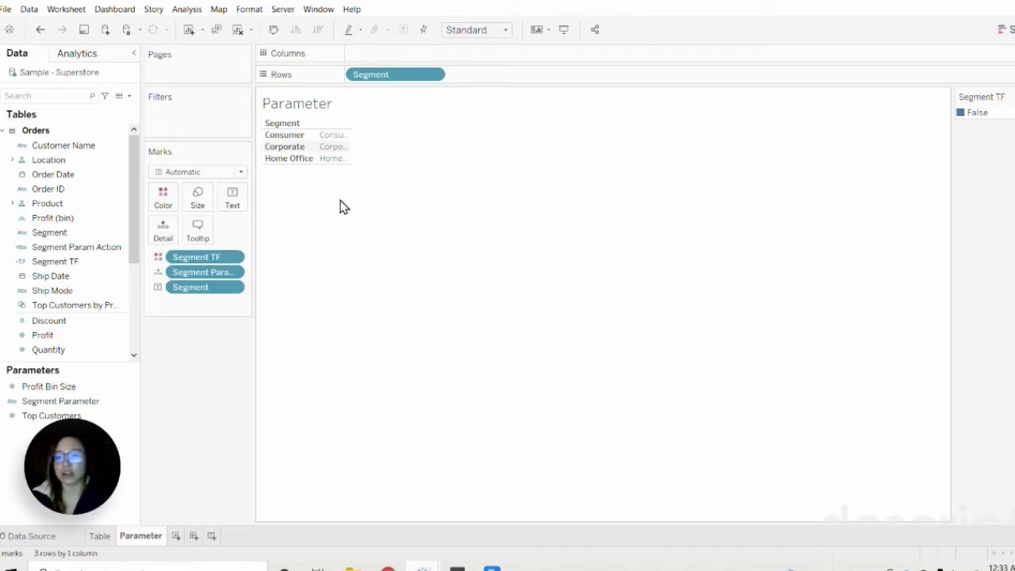
{"action": "scroll", "coordinate": [70, 265], "scroll_direction": "down", "scroll_amount": 3}
{"action": "left_click", "coordinate": [43, 292]}
{"action": "left_click", "coordinate": [43, 306], "text": "ctrl"}
{"action": "left_click_drag", "start_coordinate": [40, 294], "coordinate": [161, 233]}
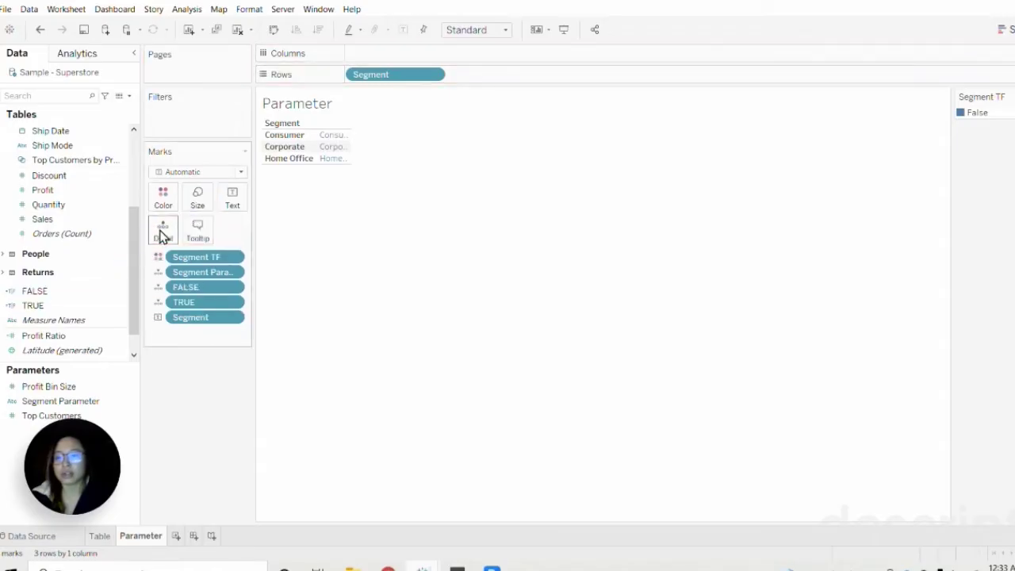
{"action": "scroll", "coordinate": [83, 317], "scroll_direction": "down", "scroll_amount": 1}
{"action": "left_click", "coordinate": [72, 400]}
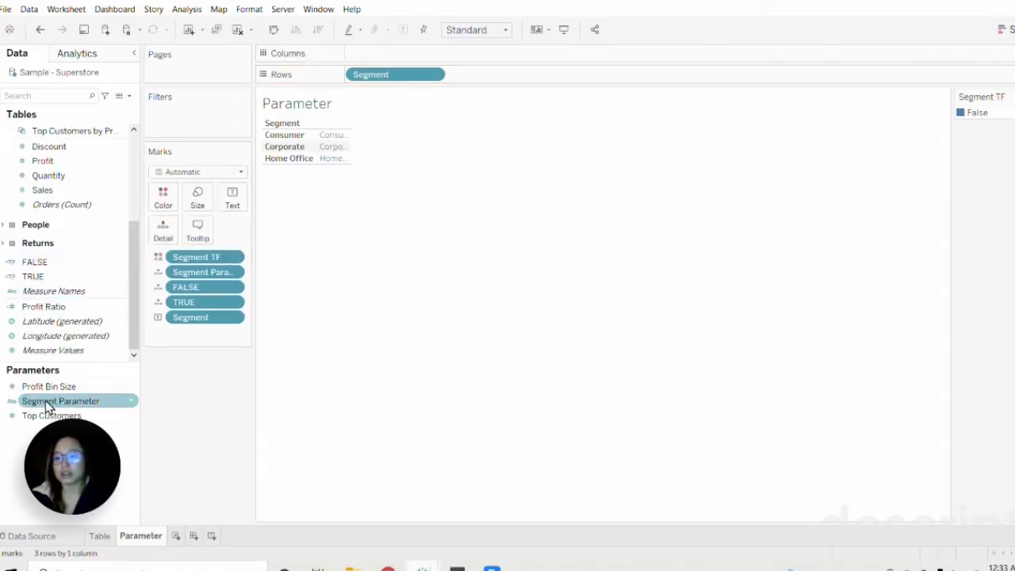
{"action": "left_click_drag", "start_coordinate": [45, 400], "coordinate": [164, 233]}
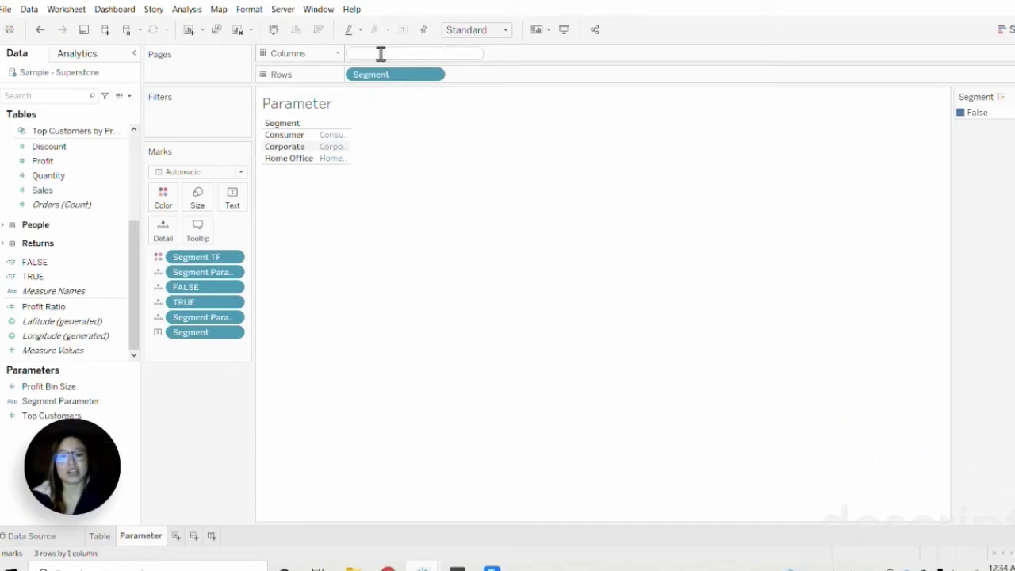
Enter min(0.0) as an ad-hoc calculation on the Columns shelf
{"action": "type", "text": "min("}
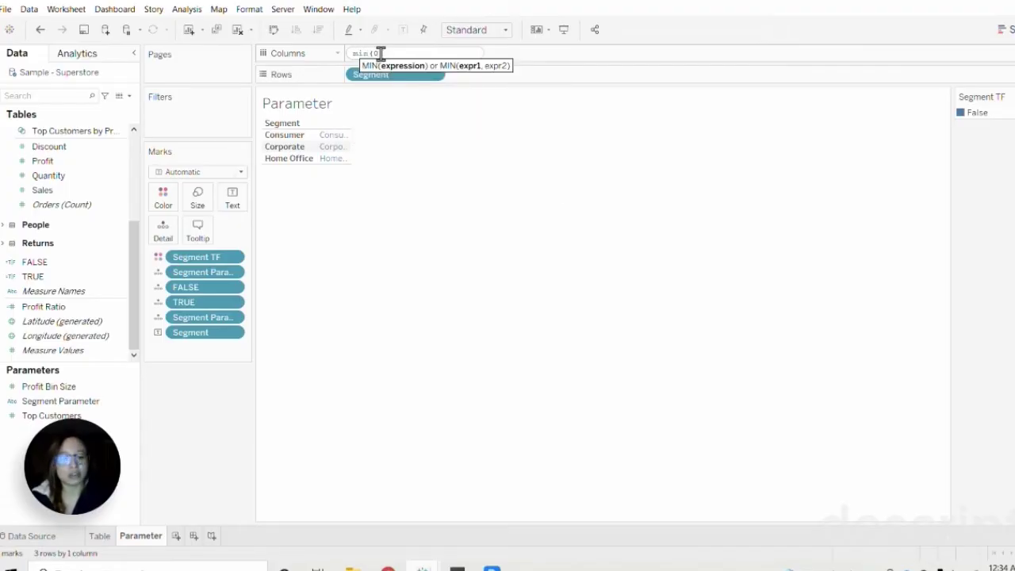
{"action": "type", "text": "0.0)"}
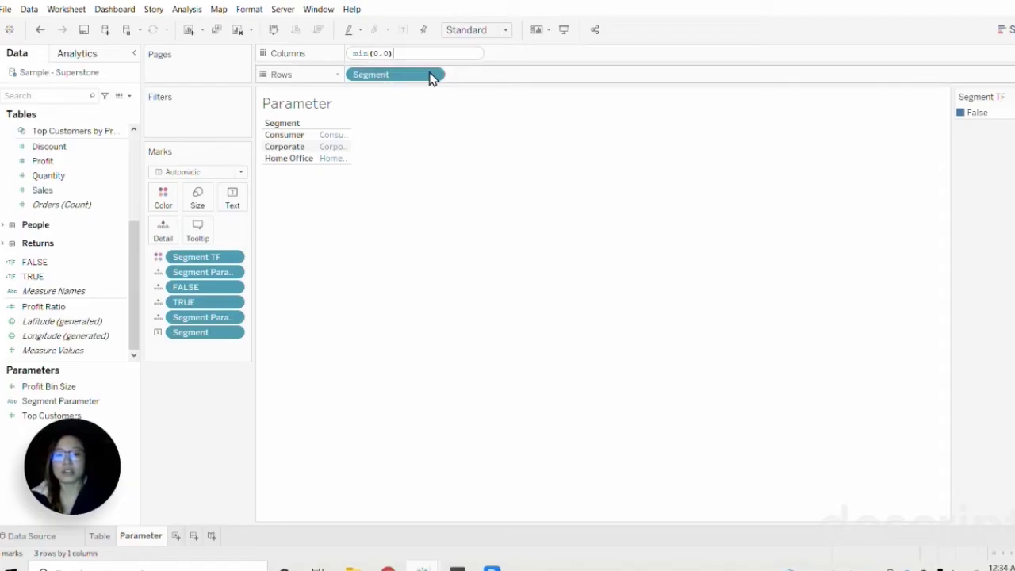
{"action": "key", "text": "Return"}
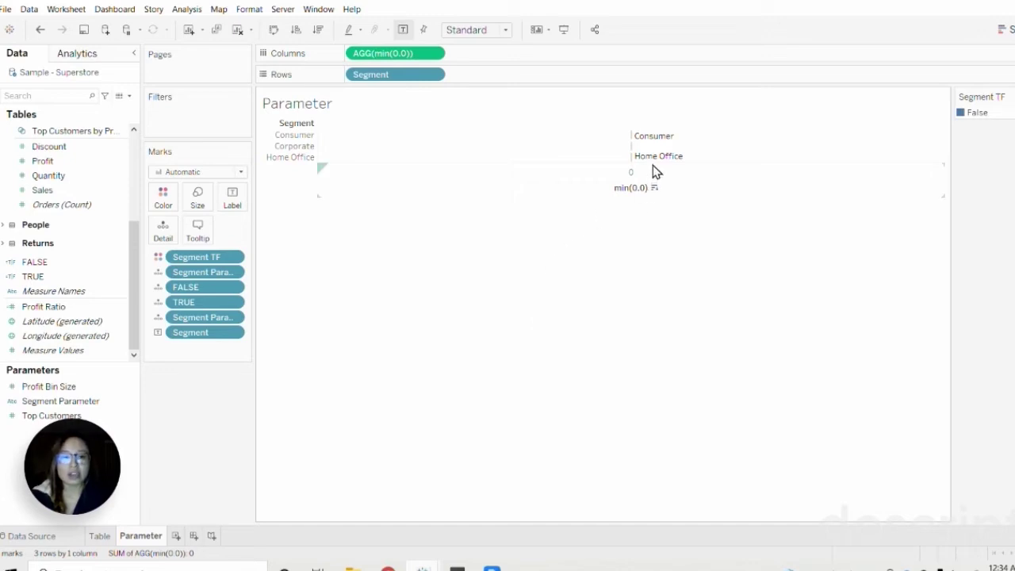
Make the segment rows taller, switch marks to Circle, and recolour the False value
{"action": "left_click_drag", "start_coordinate": [646, 163], "coordinate": [654, 174]}
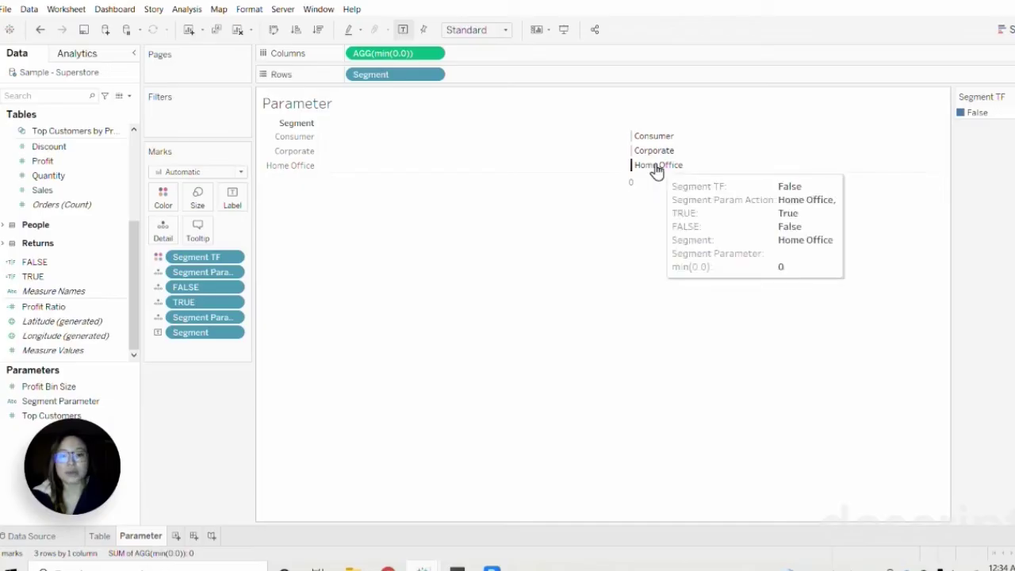
{"action": "left_click", "coordinate": [196, 176]}
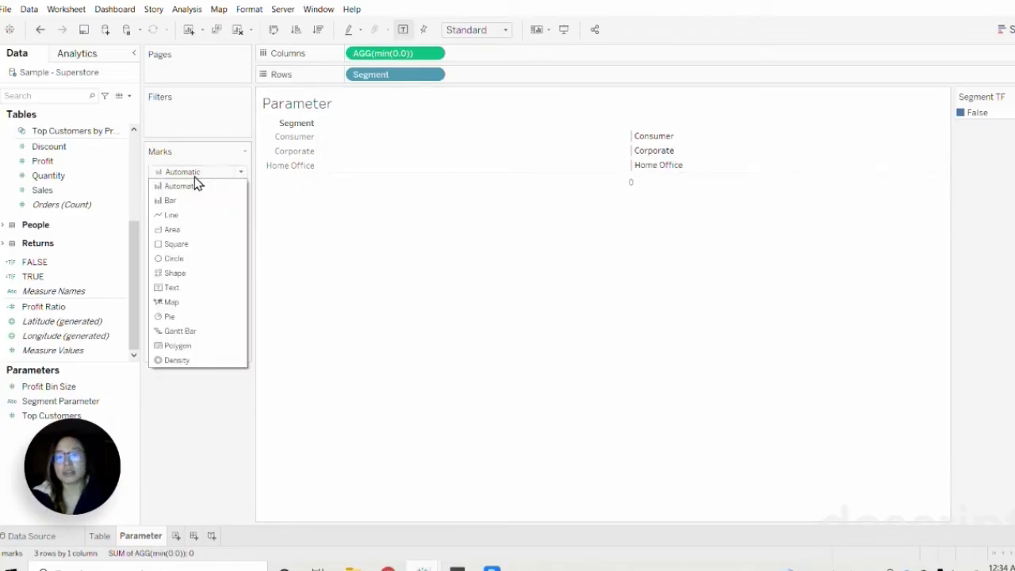
{"action": "left_click", "coordinate": [194, 259]}
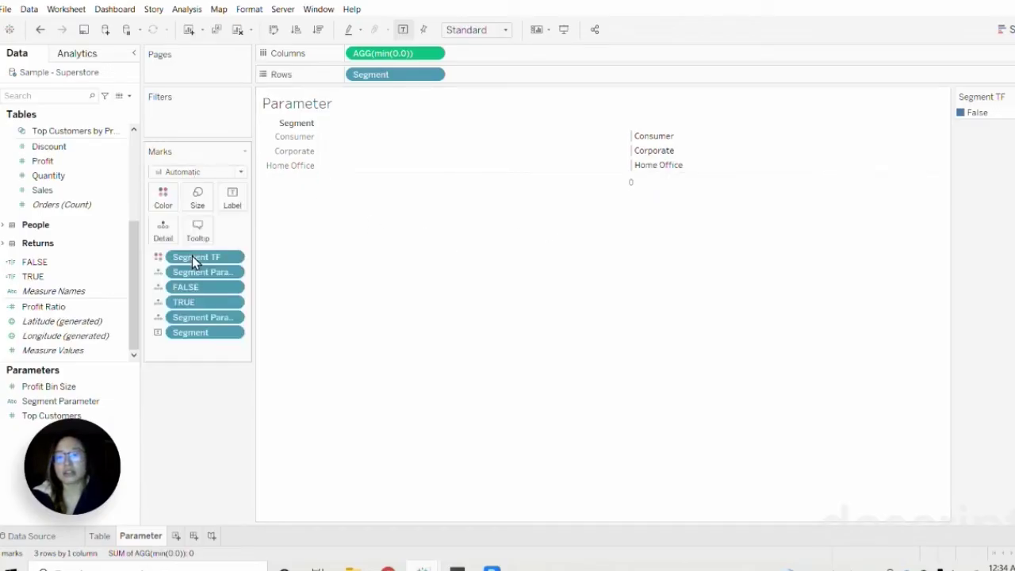
{"action": "left_click", "coordinate": [163, 200]}
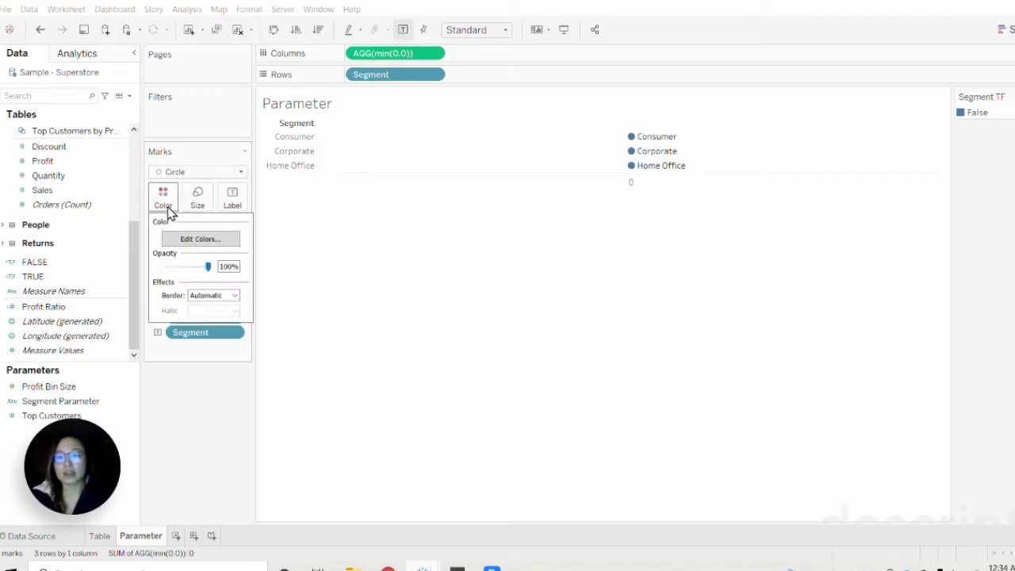
{"action": "left_click", "coordinate": [180, 238]}
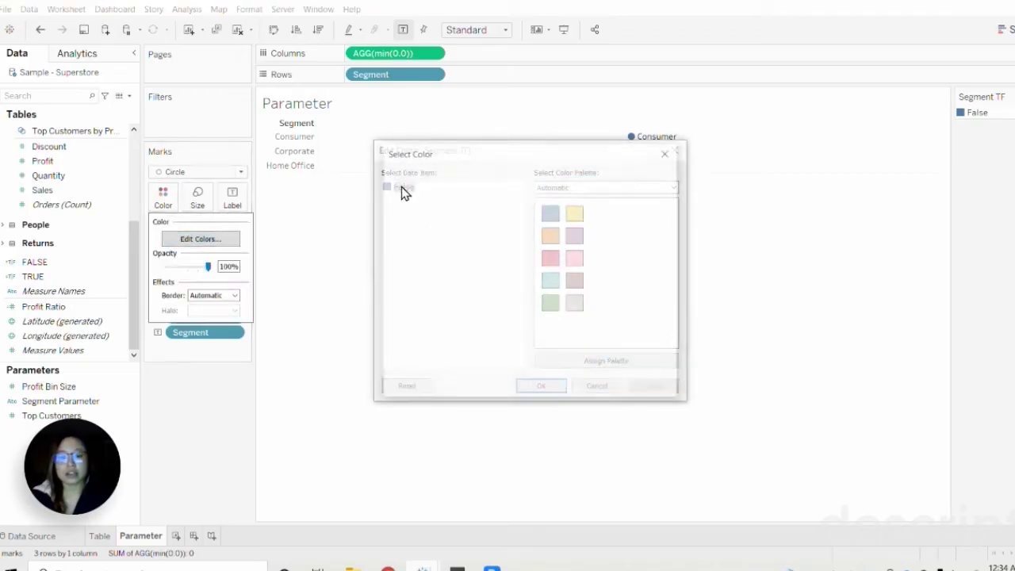
{"action": "double_click", "coordinate": [410, 186]}
{"action": "left_click", "coordinate": [596, 387]}
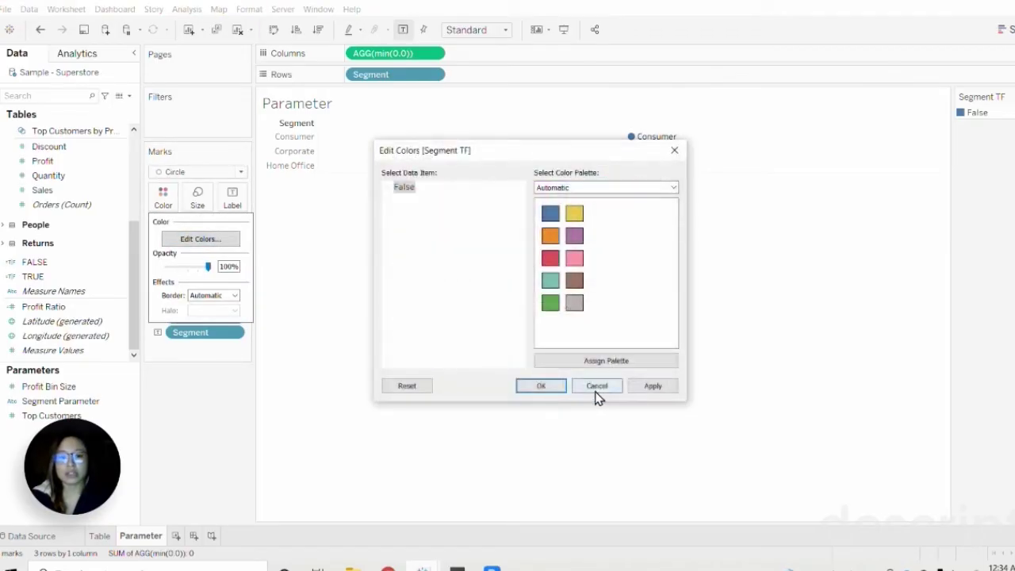
{"action": "key", "text": "Return"}
Give the circles a black border and shrink their size
{"action": "left_click", "coordinate": [165, 205]}
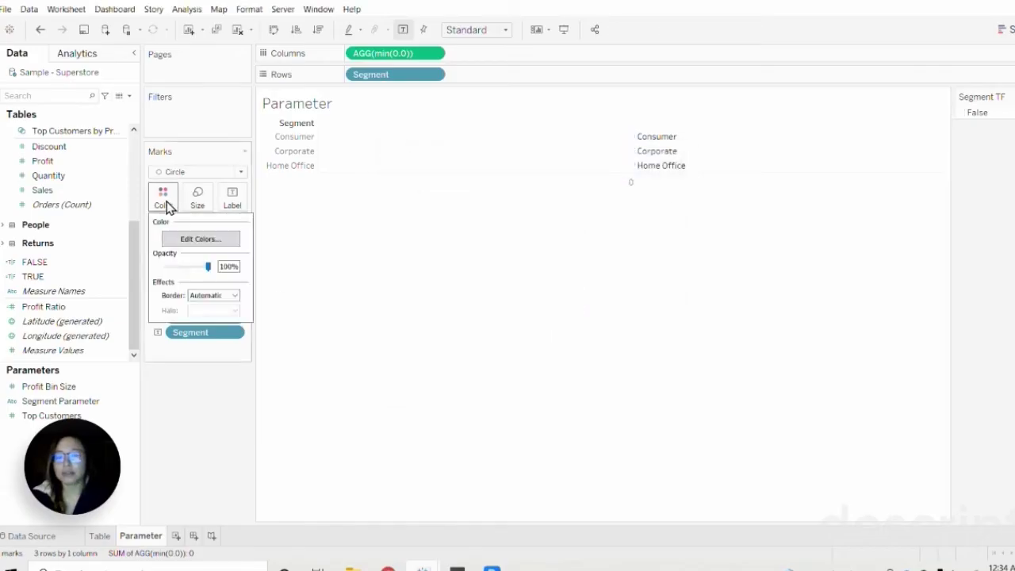
{"action": "left_click", "coordinate": [208, 296]}
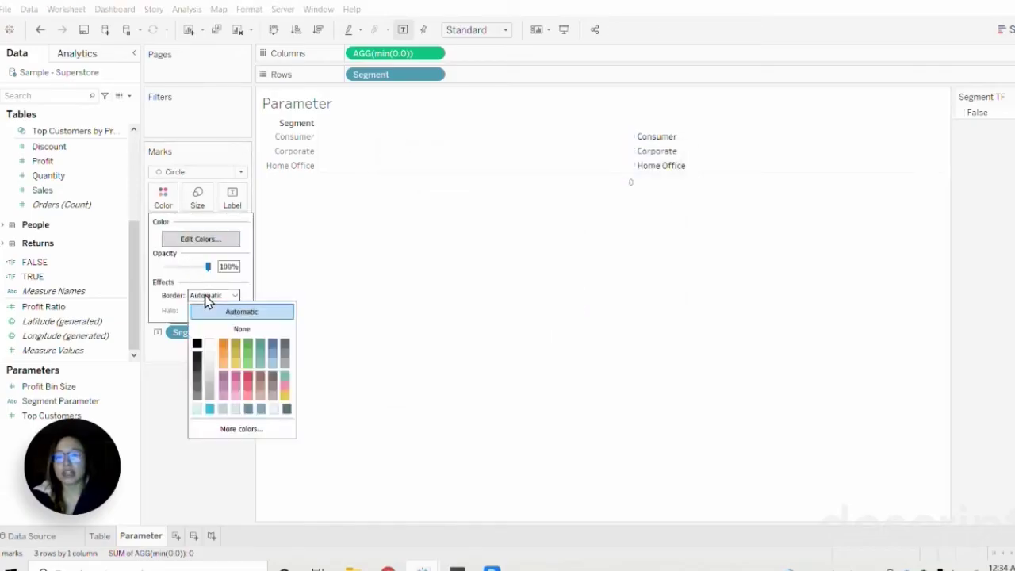
{"action": "left_click", "coordinate": [198, 342]}
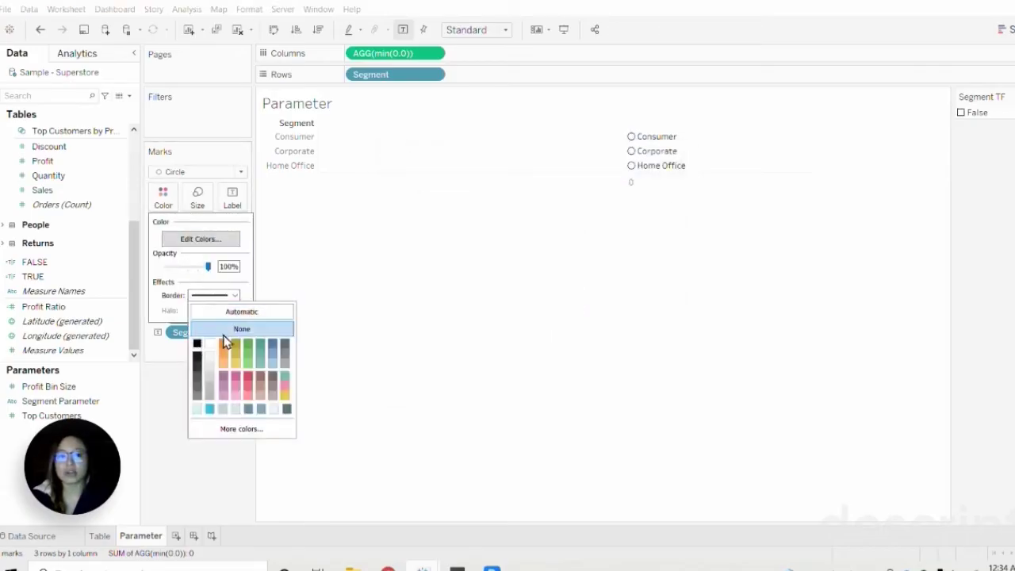
{"action": "left_click", "coordinate": [560, 282]}
{"action": "left_click", "coordinate": [197, 198]}
{"action": "left_click_drag", "start_coordinate": [216, 236], "coordinate": [207, 234]}
Drag the view pane's right border far left to narrow the column
{"action": "left_click", "coordinate": [646, 240]}
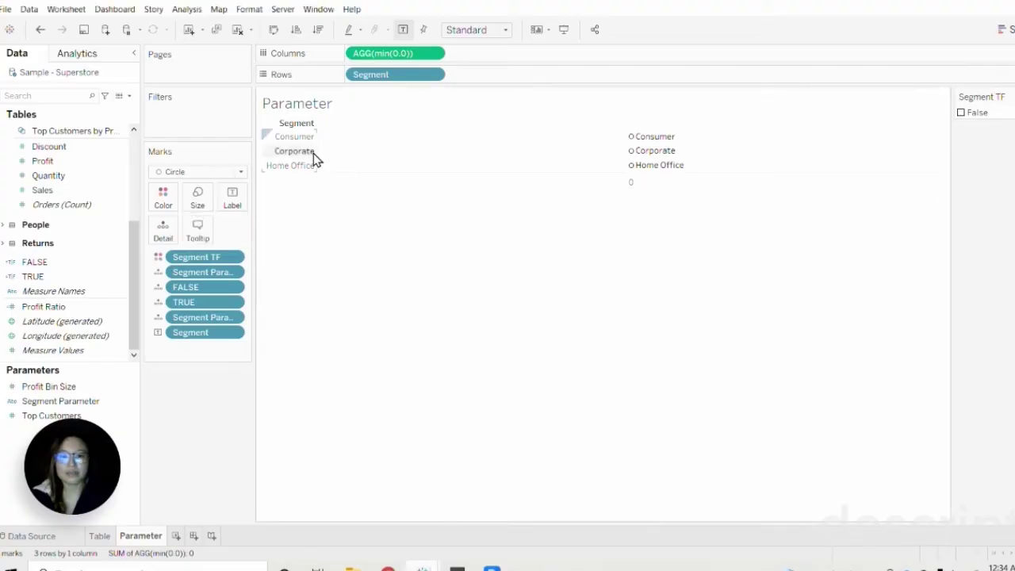
{"action": "right_click", "coordinate": [289, 138]}
{"action": "key", "text": "Escape"}
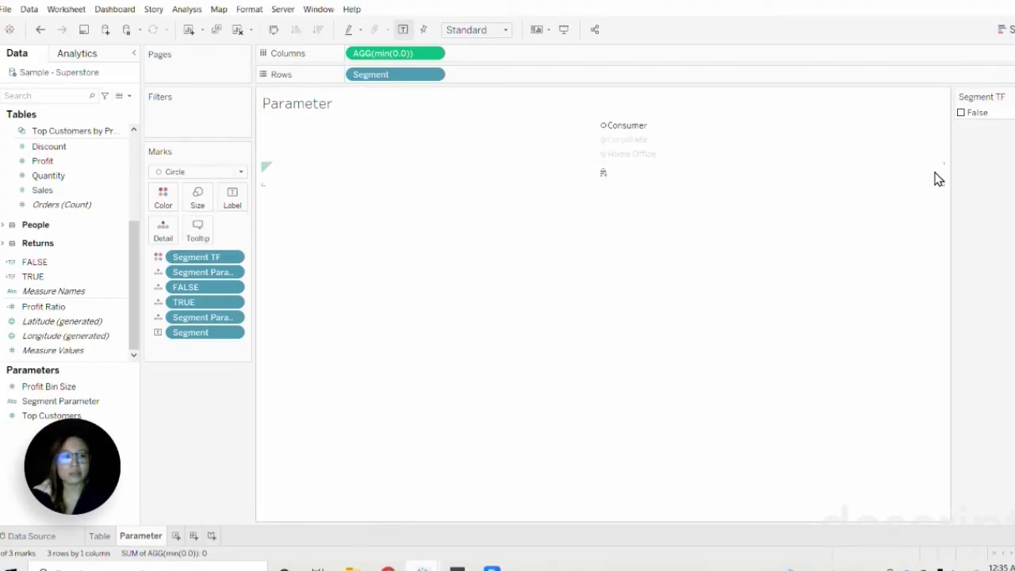
{"action": "left_click_drag", "start_coordinate": [942, 178], "coordinate": [385, 174]}
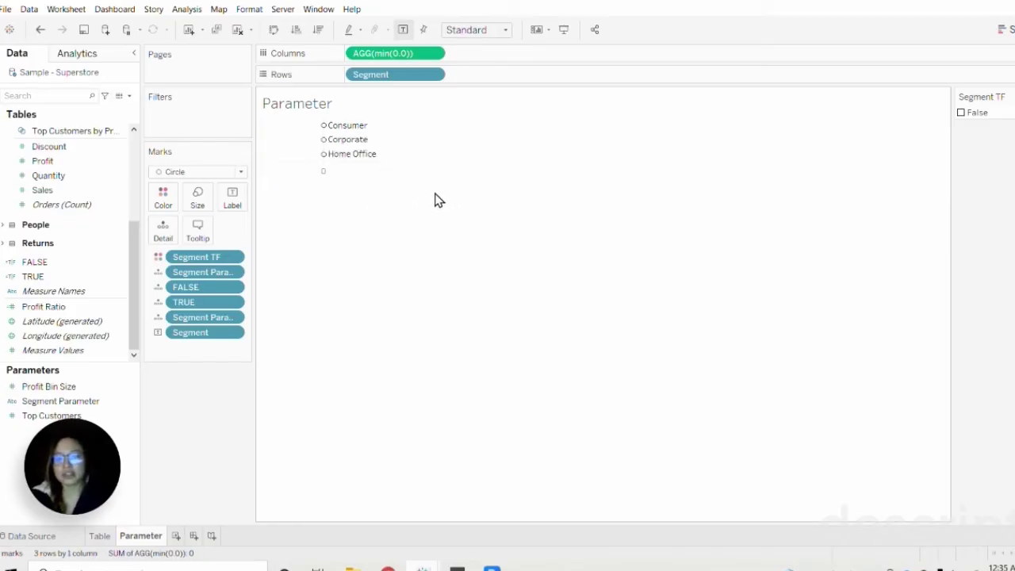
Fix the min(0.0) axis range from -0.5 to 2 and narrow the pane further
{"action": "right_click", "coordinate": [361, 178]}
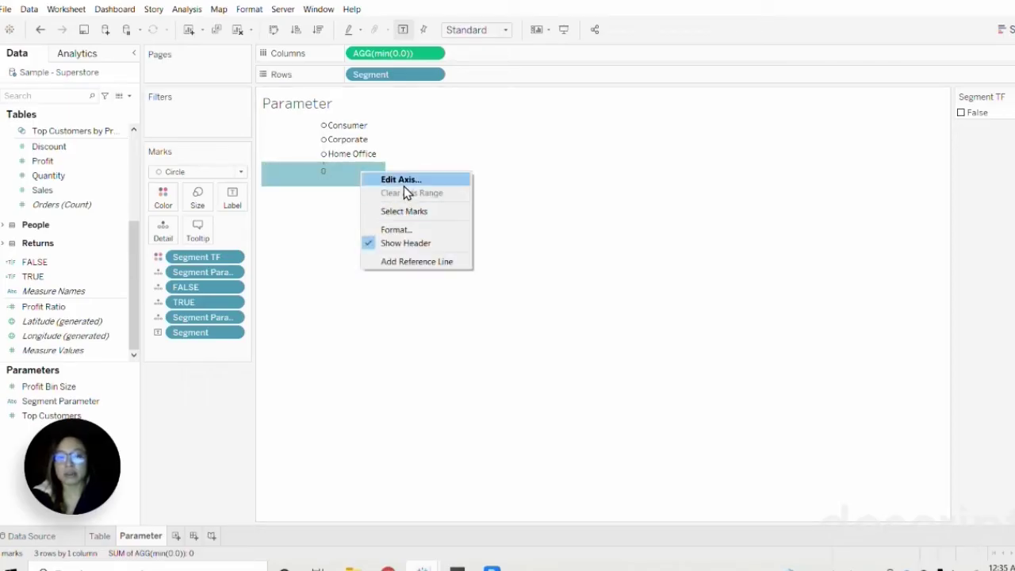
{"action": "left_click", "coordinate": [406, 184]}
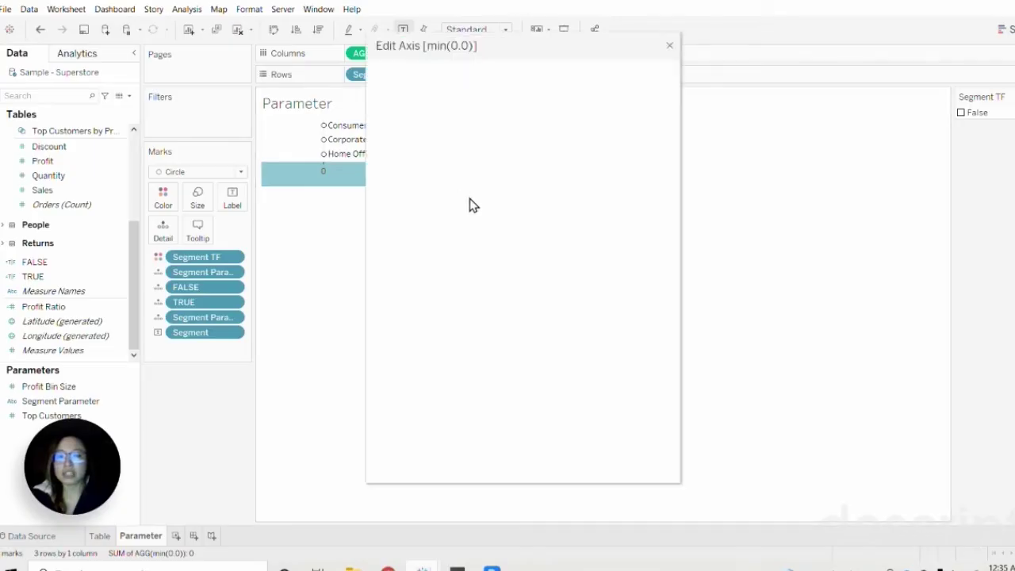
{"action": "left_click", "coordinate": [409, 168]}
{"action": "left_click", "coordinate": [413, 216]}
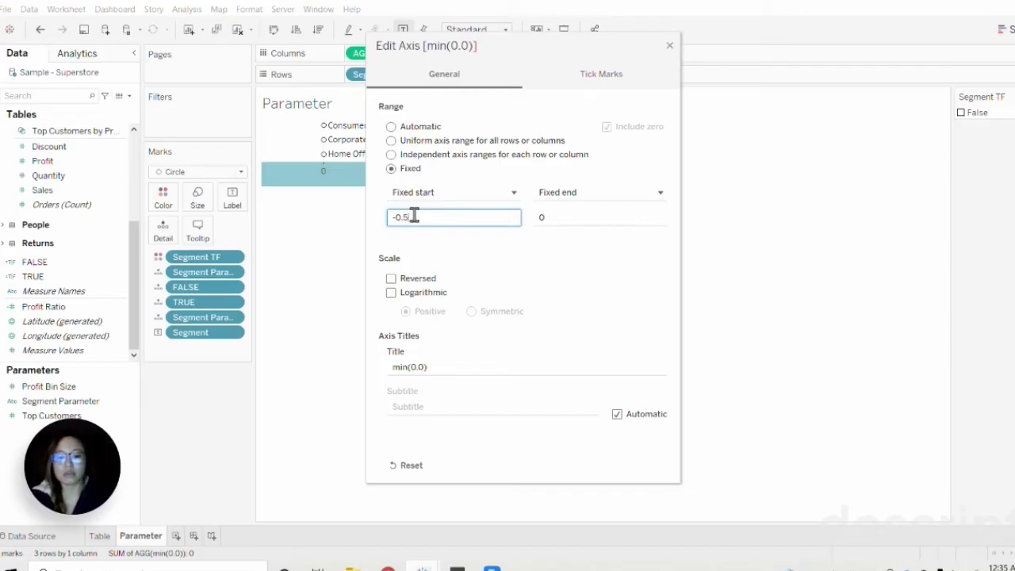
{"action": "left_click", "coordinate": [562, 217]}
{"action": "key", "text": "BackSpace"}
{"action": "type", "text": "2"}
{"action": "left_click", "coordinate": [491, 220]}
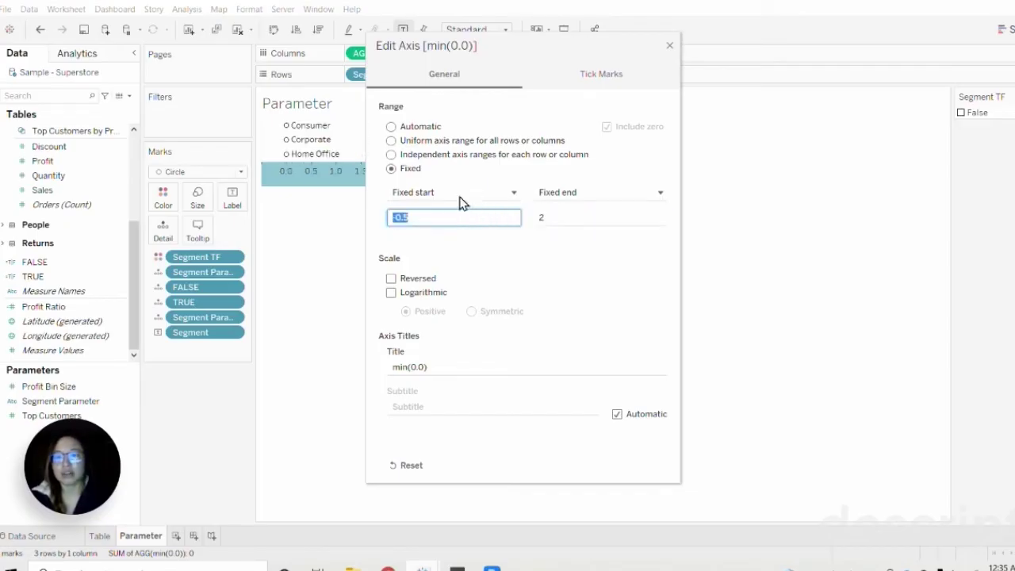
{"action": "left_click", "coordinate": [669, 46]}
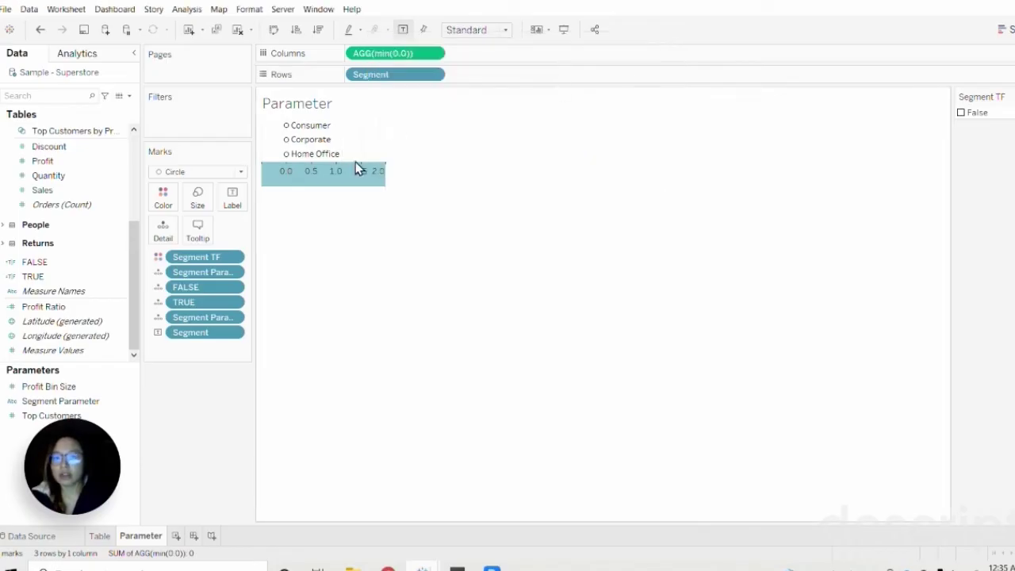
{"action": "left_click_drag", "start_coordinate": [385, 171], "coordinate": [362, 172]}
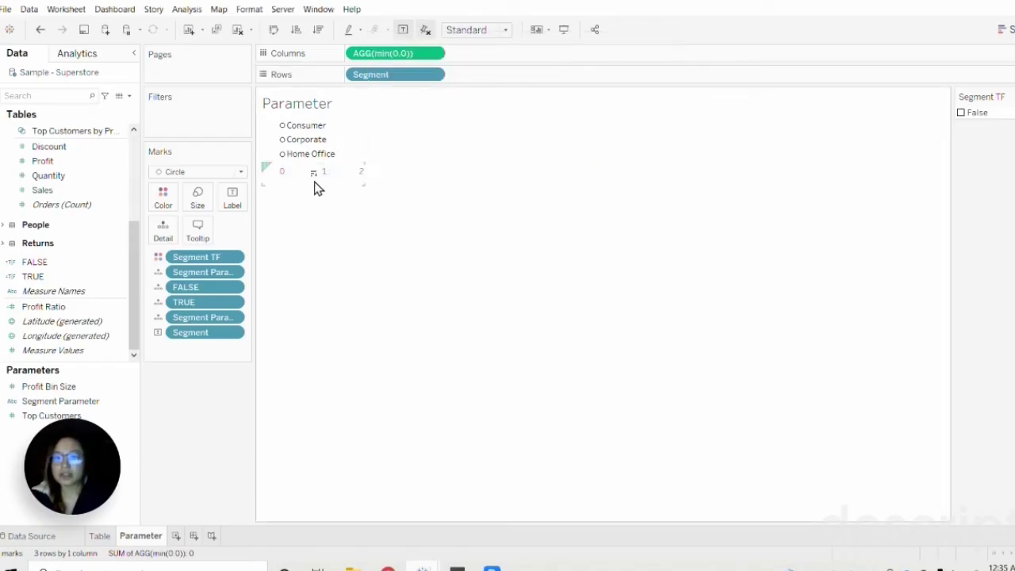
{"action": "left_click", "coordinate": [292, 183]}
Hide the Parameter sheet's 0–2 axis header and open its line formatting
{"action": "right_click", "coordinate": [292, 183]}
{"action": "left_click", "coordinate": [341, 250]}
{"action": "right_click", "coordinate": [350, 154]}
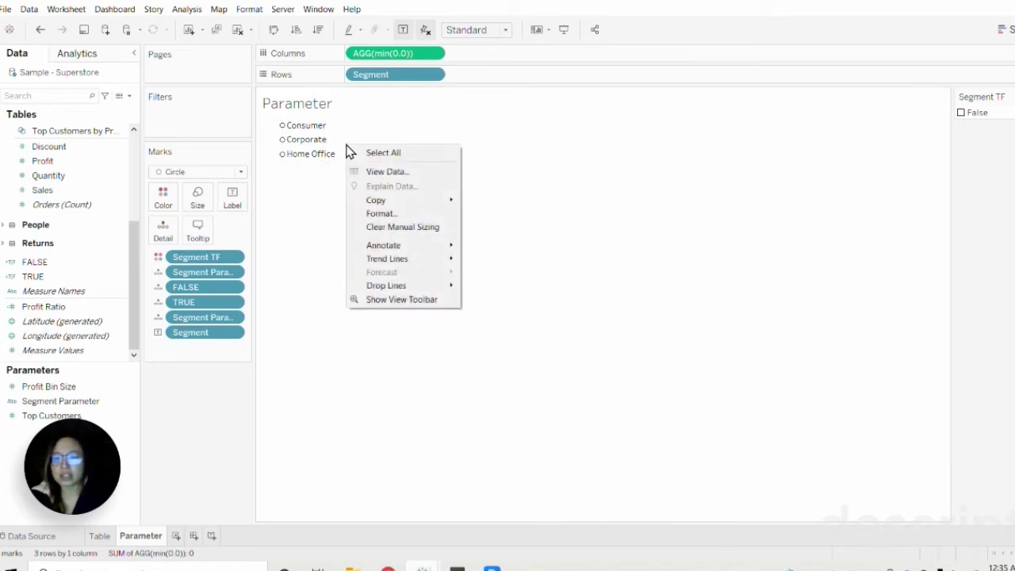
{"action": "left_click", "coordinate": [380, 214]}
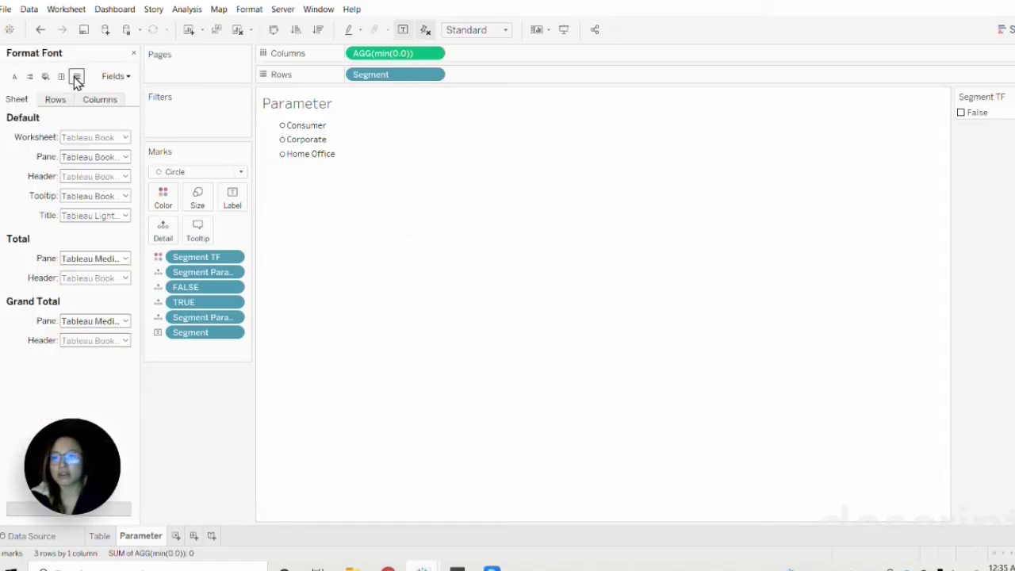
{"action": "left_click", "coordinate": [77, 79]}
{"action": "left_click", "coordinate": [56, 100]}
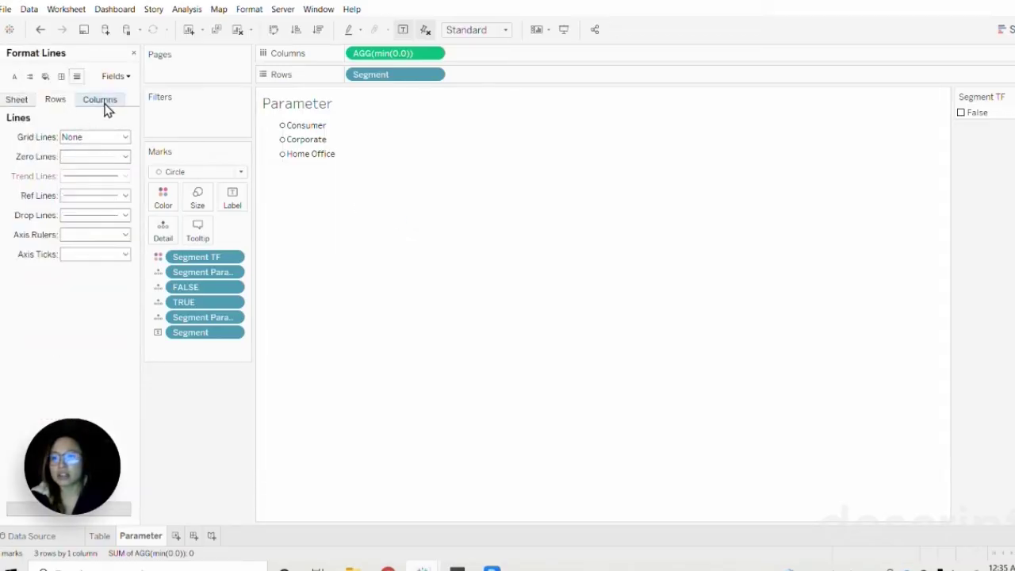
Set the column grid lines, zero lines, axis ticks and axis rulers to None
{"action": "left_click", "coordinate": [88, 101]}
{"action": "left_click", "coordinate": [102, 137]}
{"action": "left_click", "coordinate": [103, 154]}
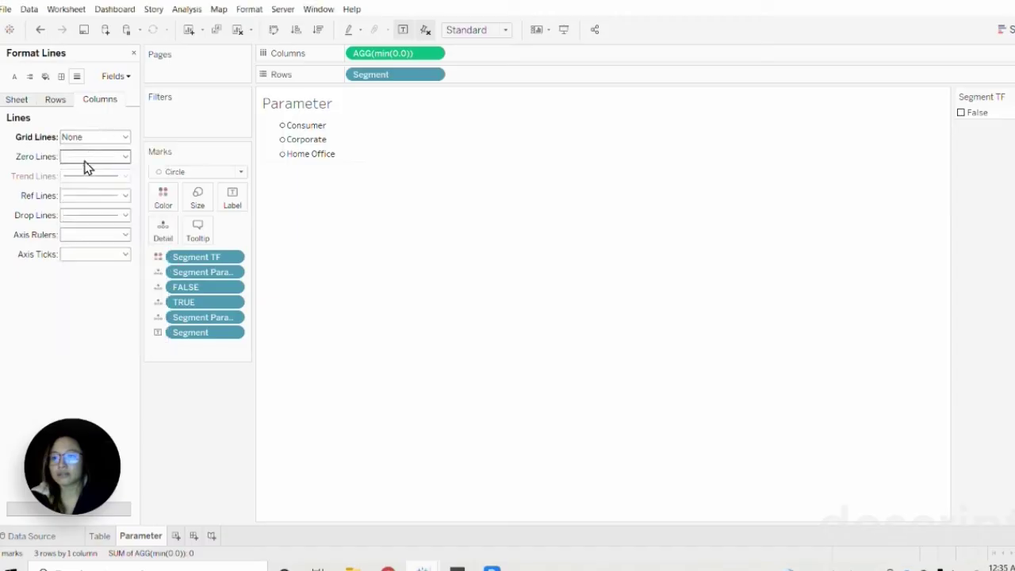
{"action": "left_click", "coordinate": [88, 157]}
{"action": "left_click", "coordinate": [77, 174]}
{"action": "left_click", "coordinate": [88, 255]}
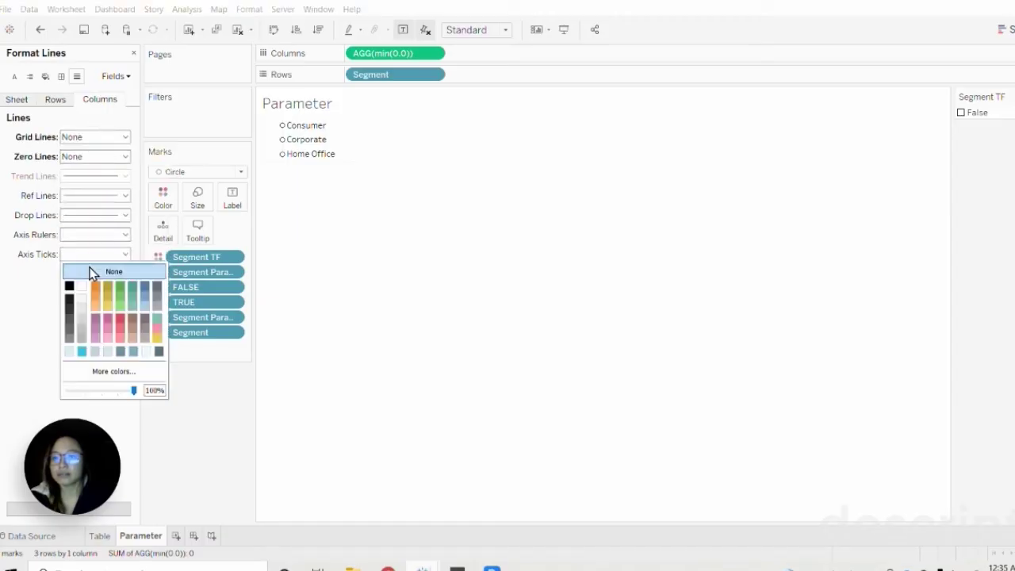
{"action": "left_click", "coordinate": [83, 235]}
Set the row axis rulers and axis ticks to None
{"action": "left_click", "coordinate": [55, 100]}
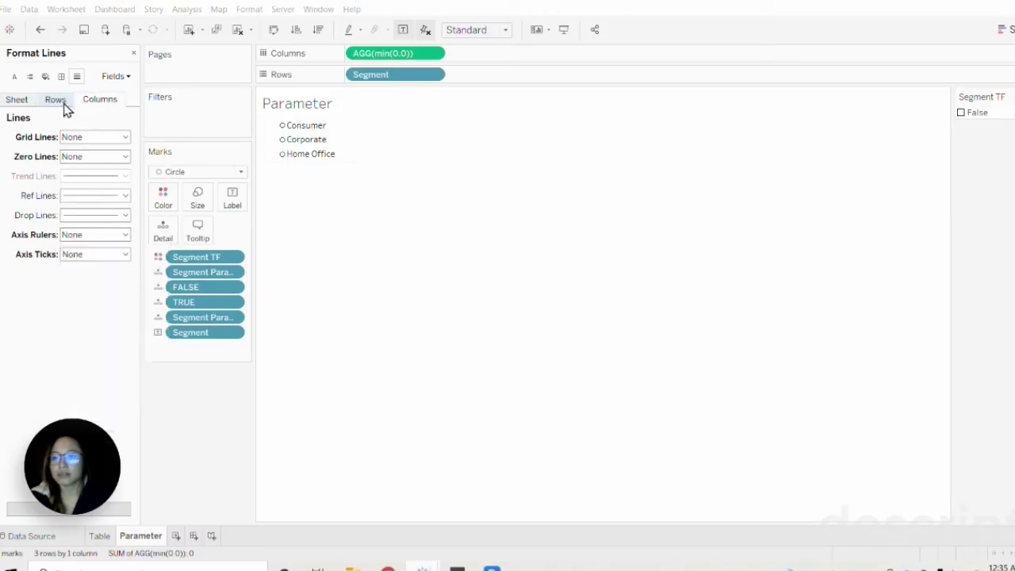
{"action": "left_click", "coordinate": [90, 235]}
{"action": "left_click", "coordinate": [86, 252]}
{"action": "left_click", "coordinate": [35, 284]}
{"action": "left_click", "coordinate": [101, 262]}
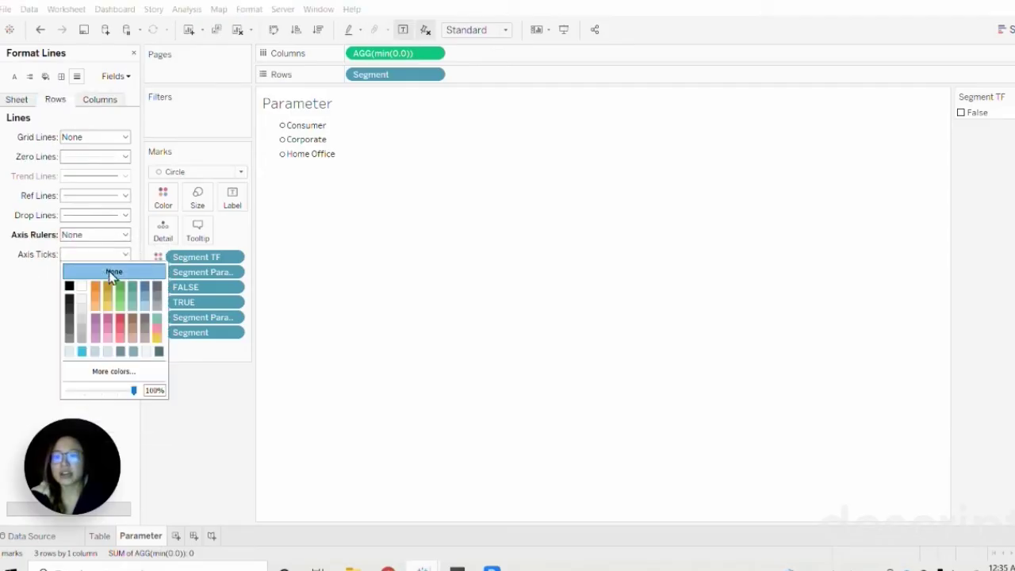
{"action": "left_click", "coordinate": [141, 268]}
{"action": "left_click", "coordinate": [416, 246]}
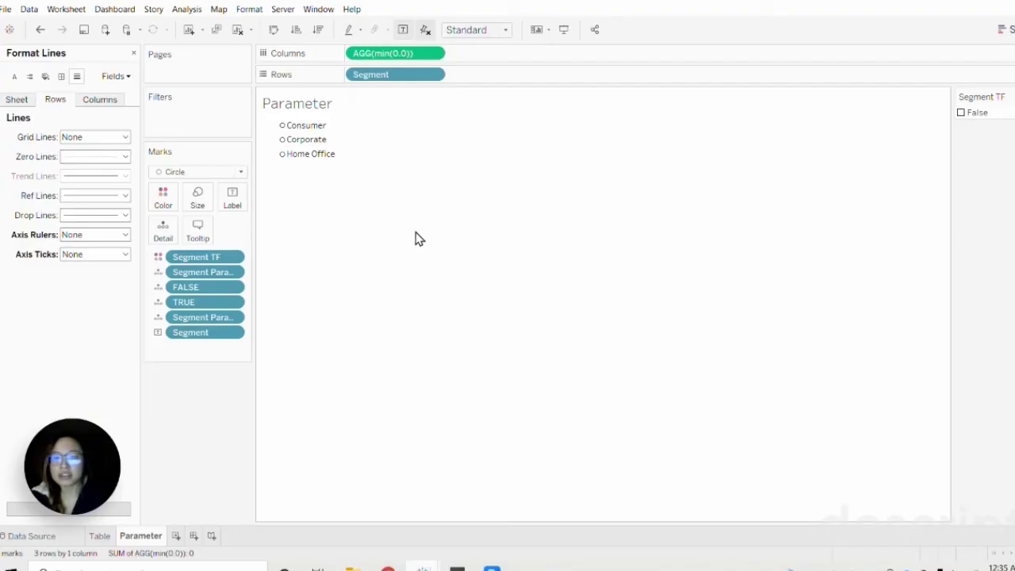
On the Table sheet, add Segment TF to the Filters shelf
{"action": "left_click", "coordinate": [133, 54]}
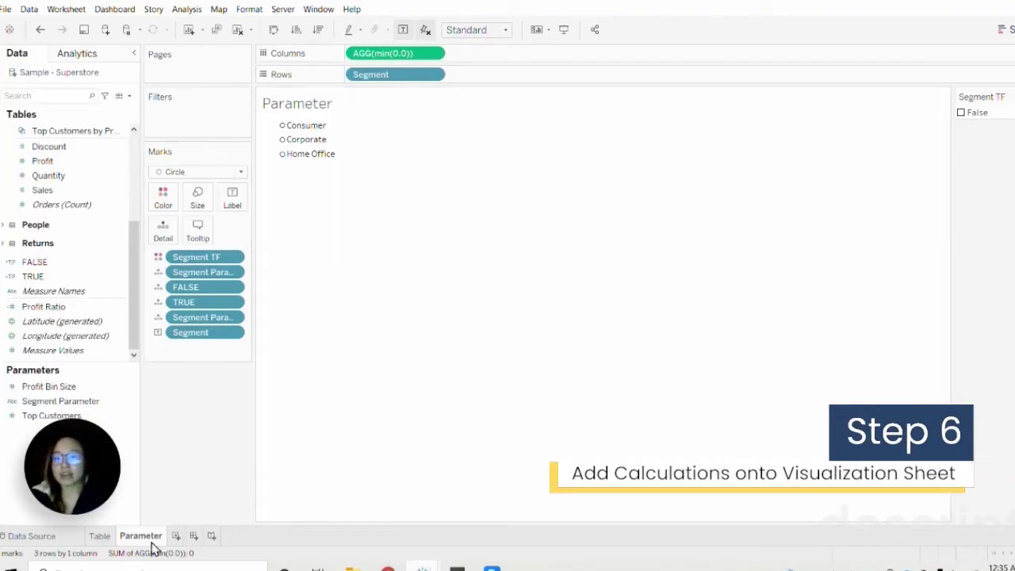
{"action": "left_click", "coordinate": [99, 536]}
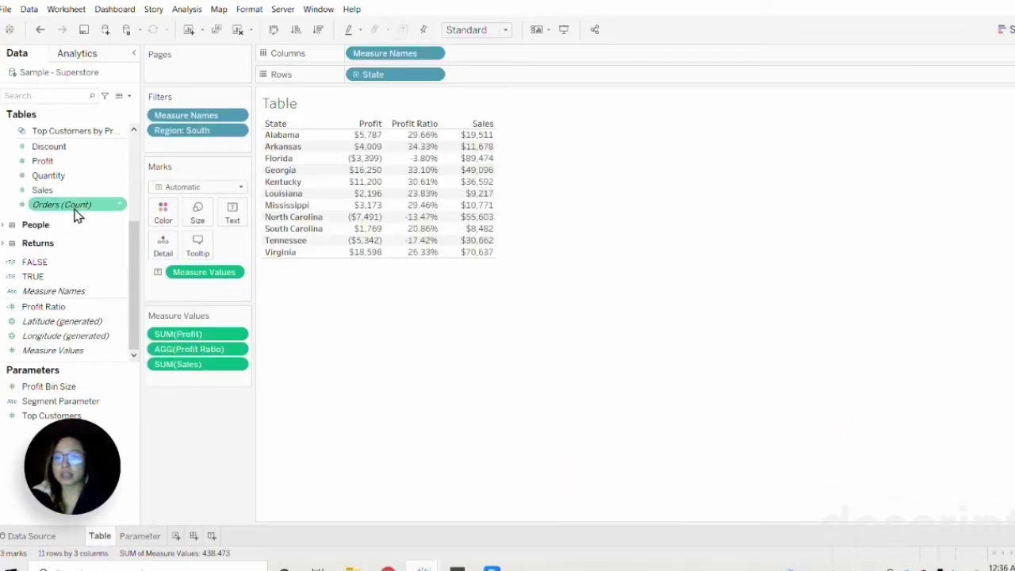
{"action": "scroll", "coordinate": [88, 262], "scroll_direction": "up", "scroll_amount": 4}
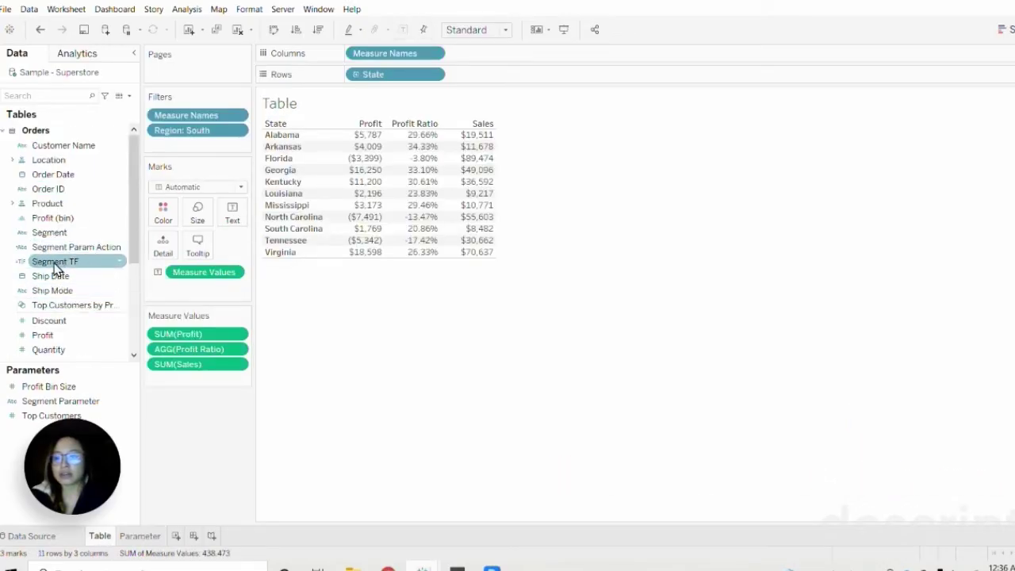
{"action": "left_click_drag", "start_coordinate": [55, 269], "coordinate": [190, 151]}
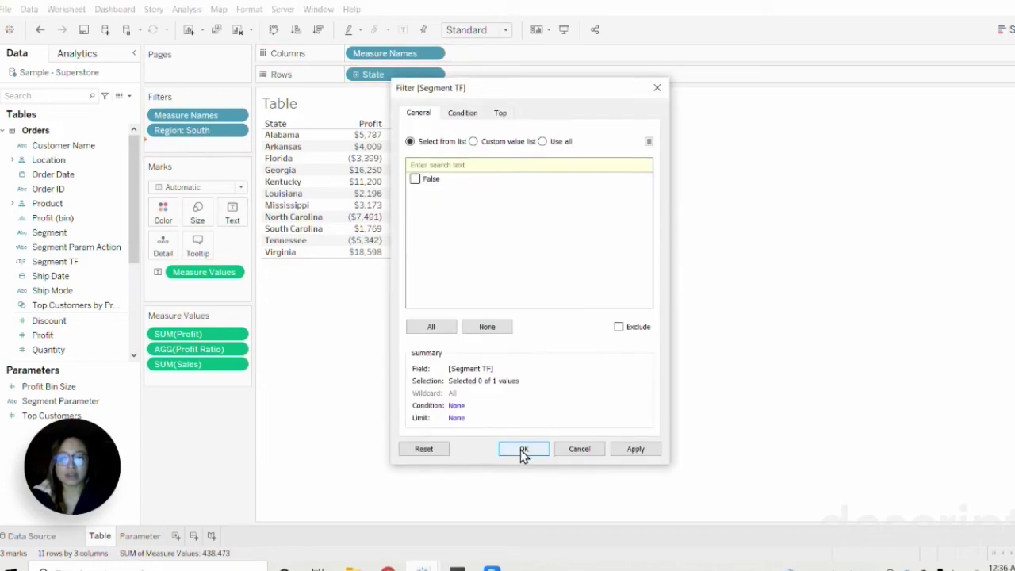
{"action": "left_click", "coordinate": [520, 449]}
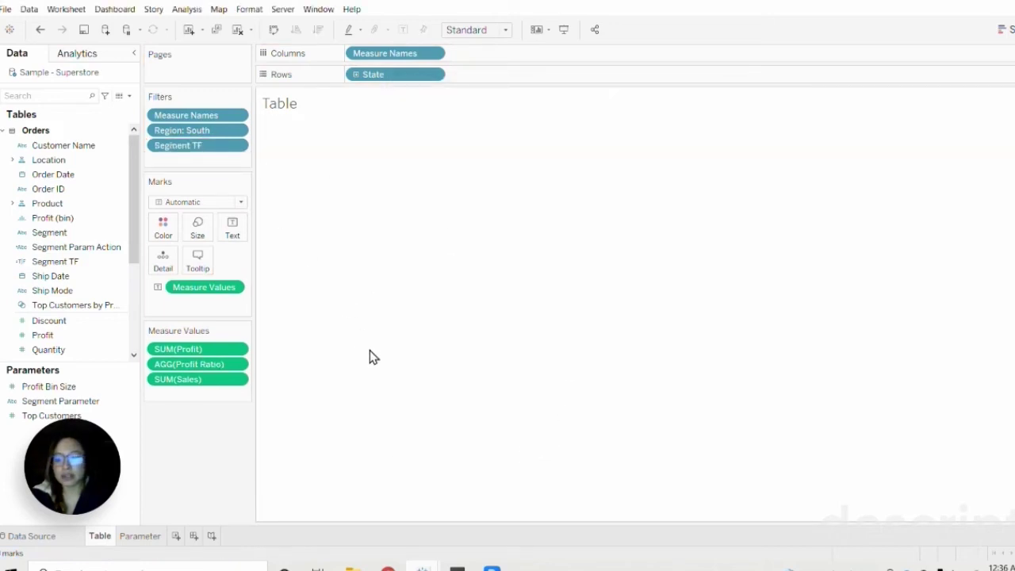
Show the Segment Parameter input control and set it to Consumer
{"action": "left_click", "coordinate": [73, 403]}
{"action": "right_click", "coordinate": [73, 404]}
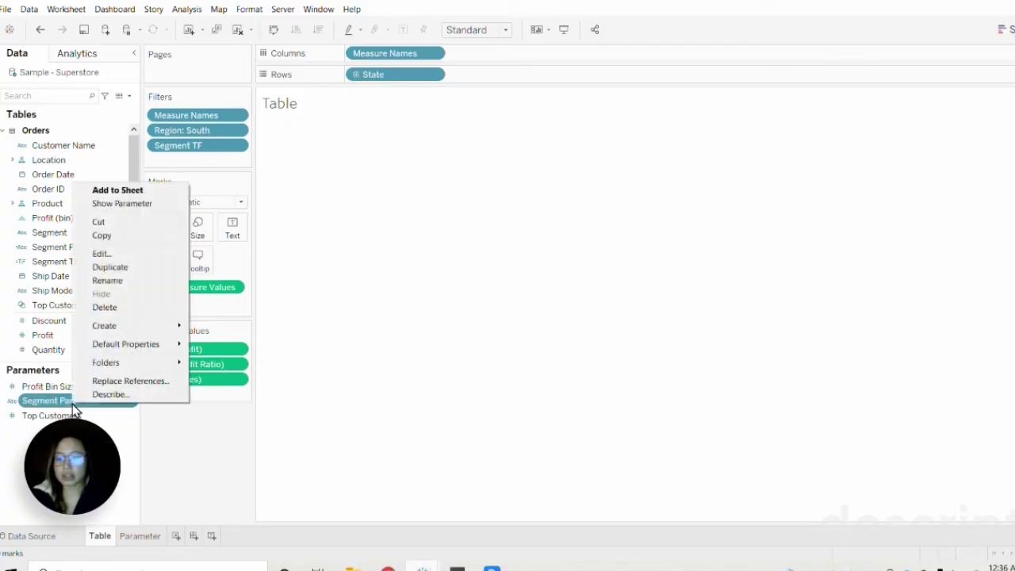
{"action": "left_click", "coordinate": [122, 203]}
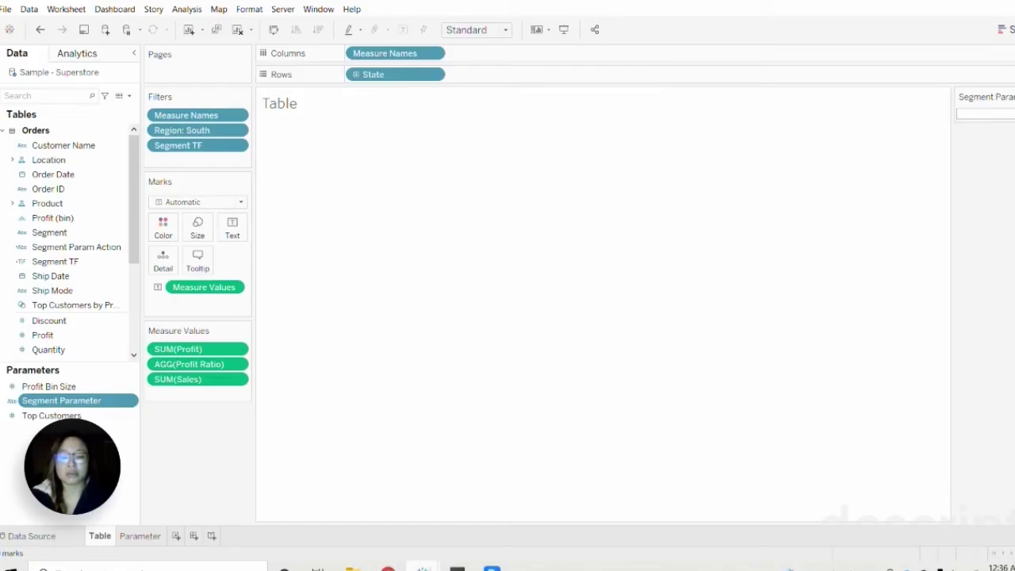
{"action": "type", "text": "Consumer"}
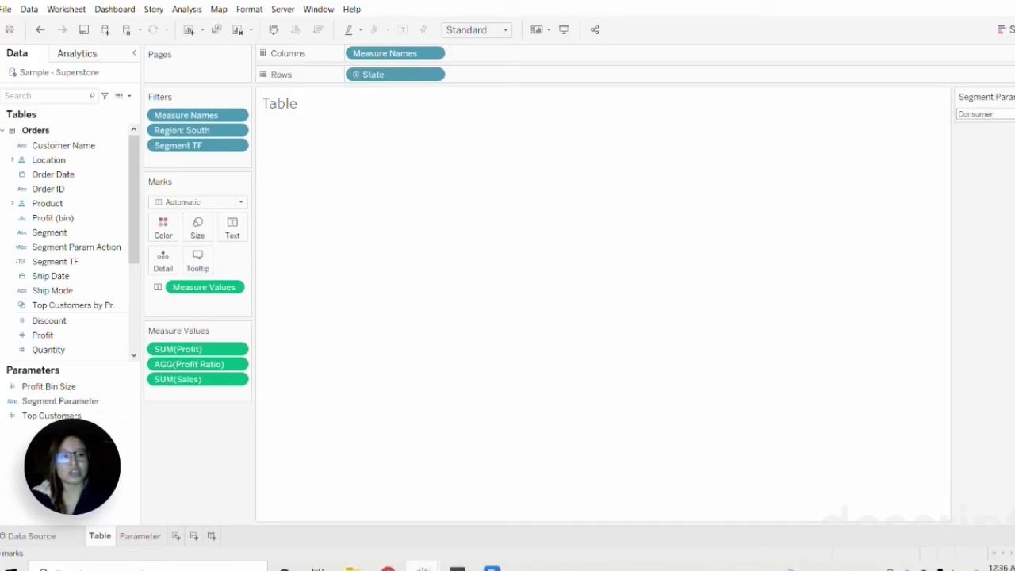
Edit the Segment TF filter to keep only True
{"action": "right_click", "coordinate": [199, 149]}
{"action": "left_click", "coordinate": [252, 157]}
{"action": "left_click", "coordinate": [415, 191]}
{"action": "left_click", "coordinate": [519, 450]}
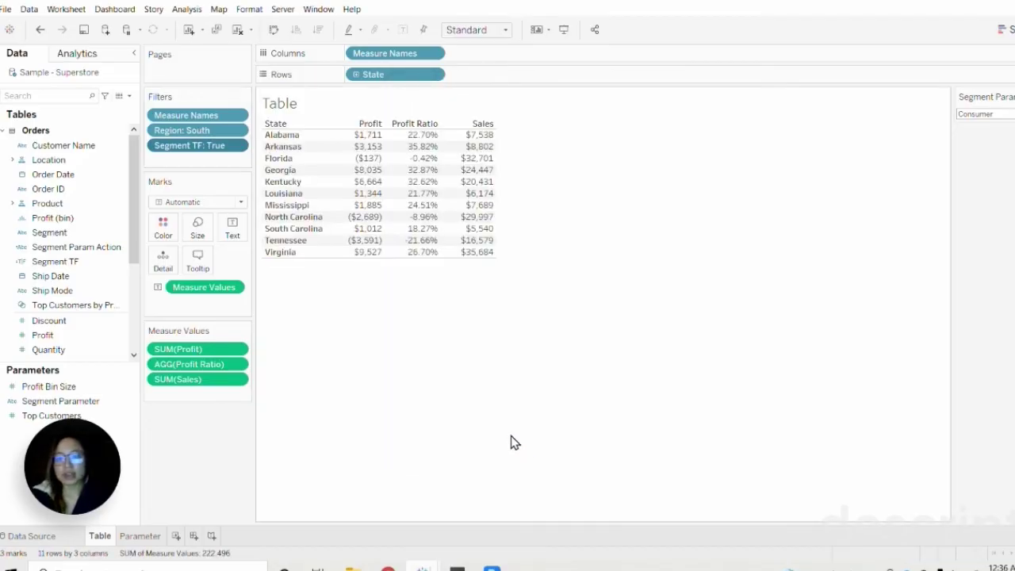
Create a new dashboard sized 800 x 500 px
{"action": "left_click", "coordinate": [194, 538]}
{"action": "left_click", "coordinate": [98, 148]}
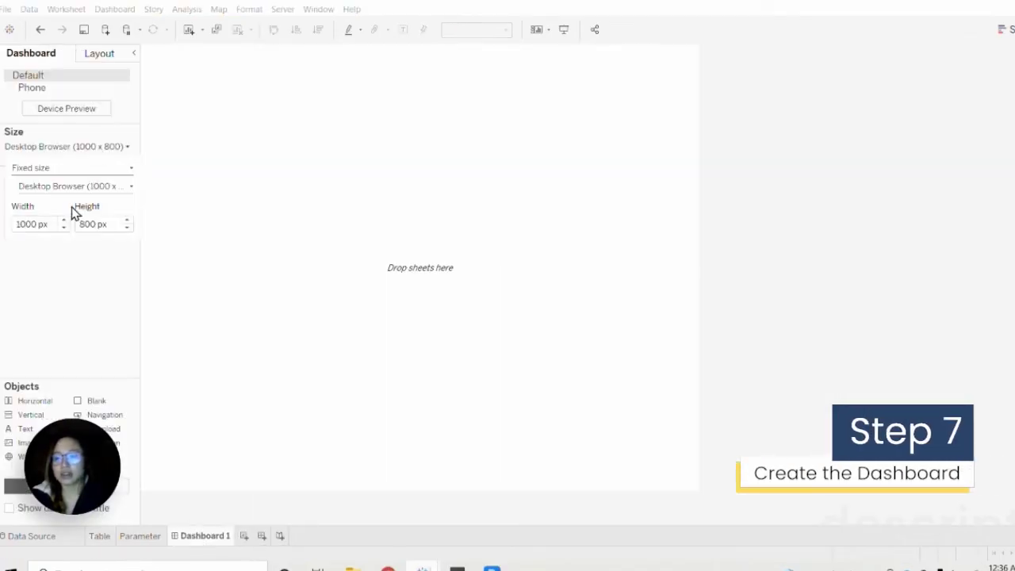
{"action": "left_click", "coordinate": [64, 229]}
{"action": "left_click", "coordinate": [64, 229]}
{"action": "left_click", "coordinate": [64, 229]}
{"action": "left_click", "coordinate": [65, 220]}
{"action": "left_click", "coordinate": [126, 228]}
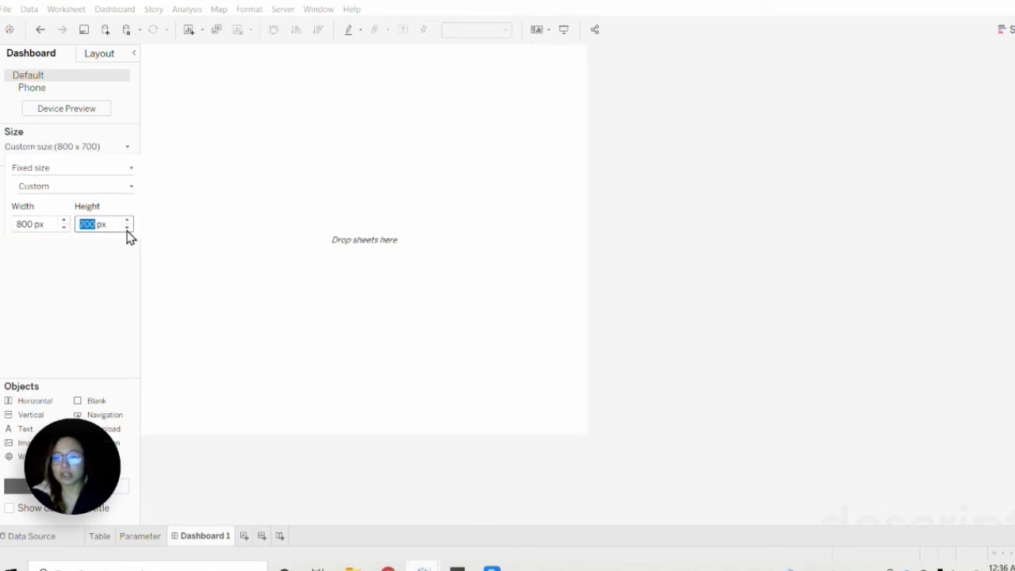
{"action": "left_click", "coordinate": [127, 228]}
{"action": "left_click", "coordinate": [127, 228]}
{"action": "left_click", "coordinate": [50, 272]}
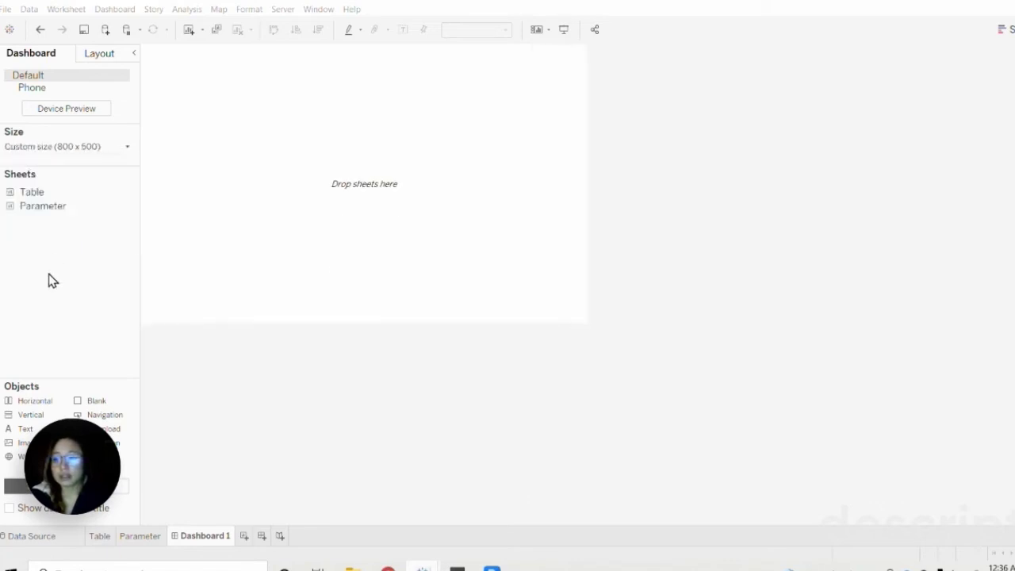
Place the Table and Parameter sheets side by side and fit the table to Entire View
{"action": "left_click_drag", "start_coordinate": [45, 197], "coordinate": [189, 164]}
{"action": "left_click_drag", "start_coordinate": [66, 210], "coordinate": [522, 117]}
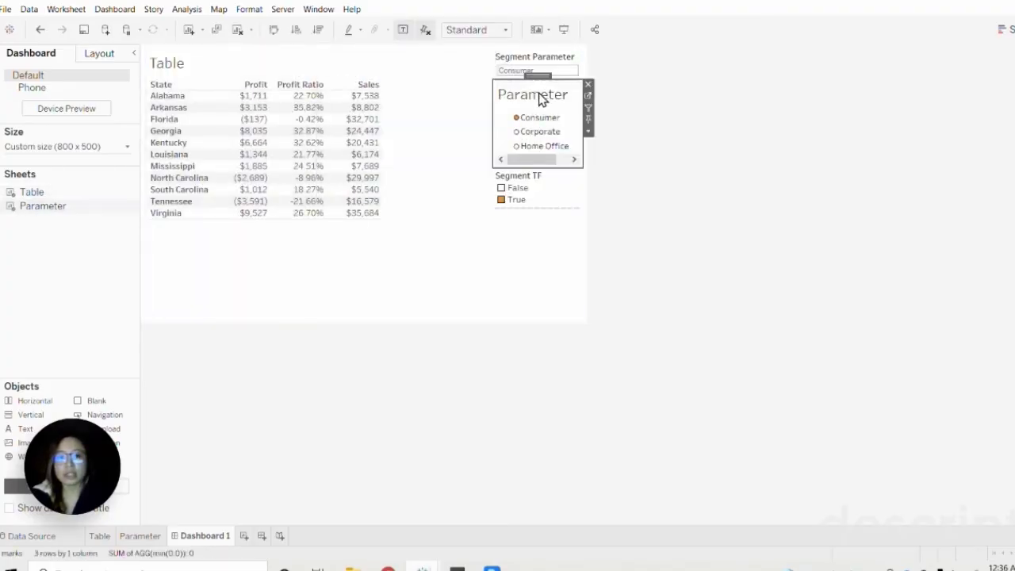
{"action": "right_click", "coordinate": [543, 93]}
{"action": "key", "text": "Escape"}
{"action": "left_click", "coordinate": [477, 79]}
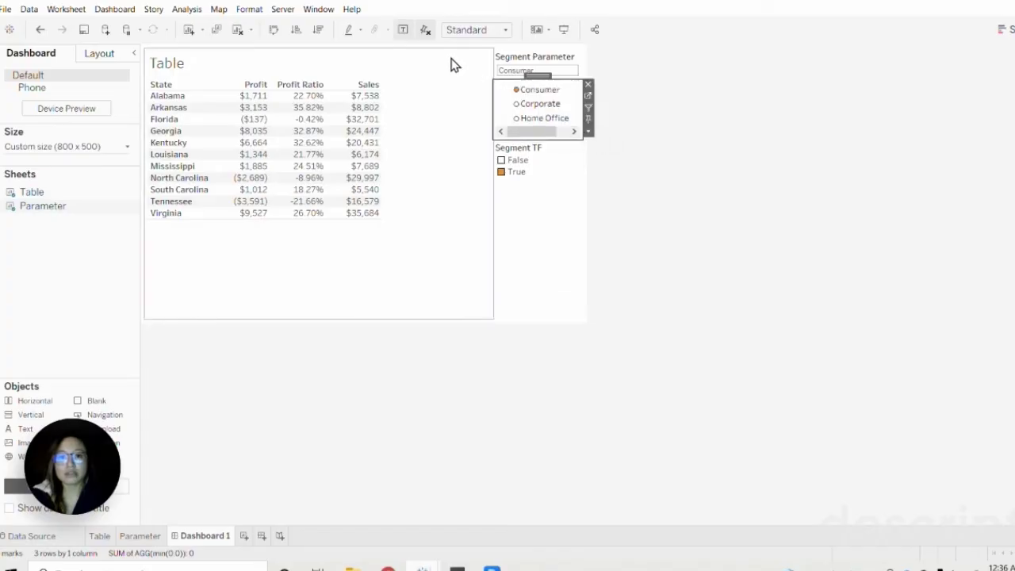
{"action": "left_click", "coordinate": [499, 88]}
{"action": "mouse_move", "coordinate": [578, 131]}
{"action": "left_click", "coordinate": [655, 171]}
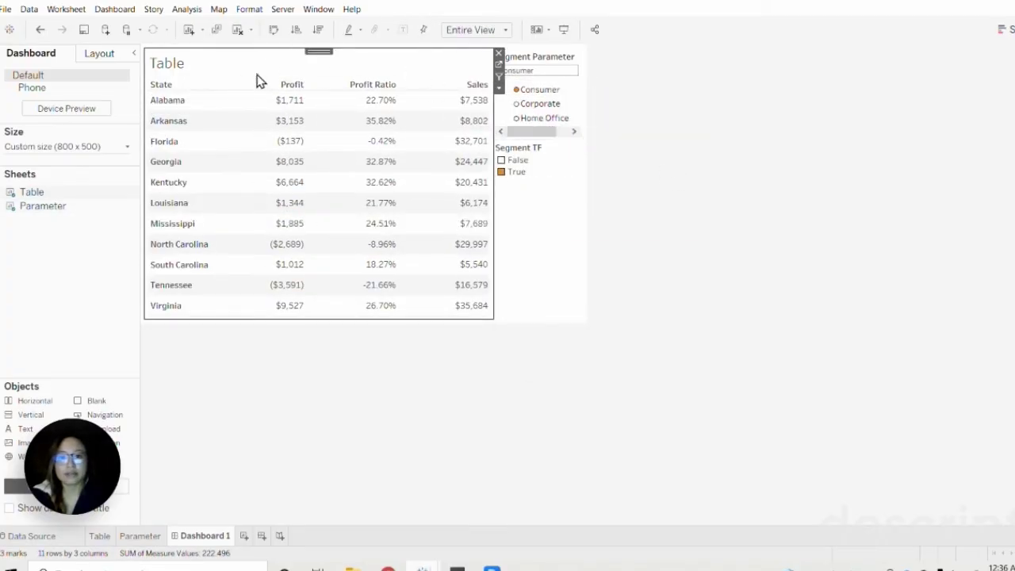
Fit the segment list to Entire View and shrink its height
{"action": "left_click", "coordinate": [583, 111]}
{"action": "left_click", "coordinate": [588, 132]}
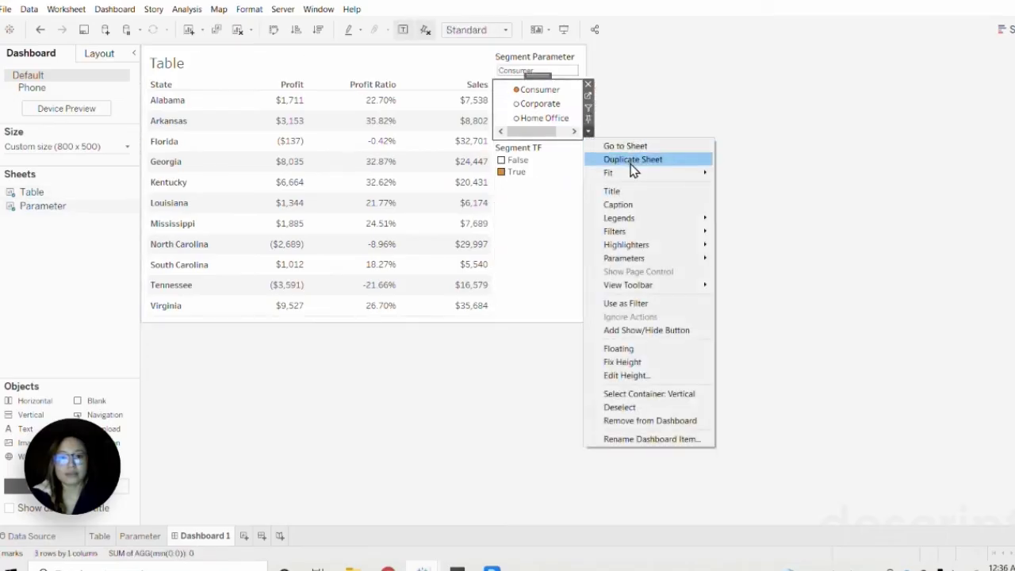
{"action": "mouse_move", "coordinate": [632, 165]}
{"action": "left_click", "coordinate": [765, 208]}
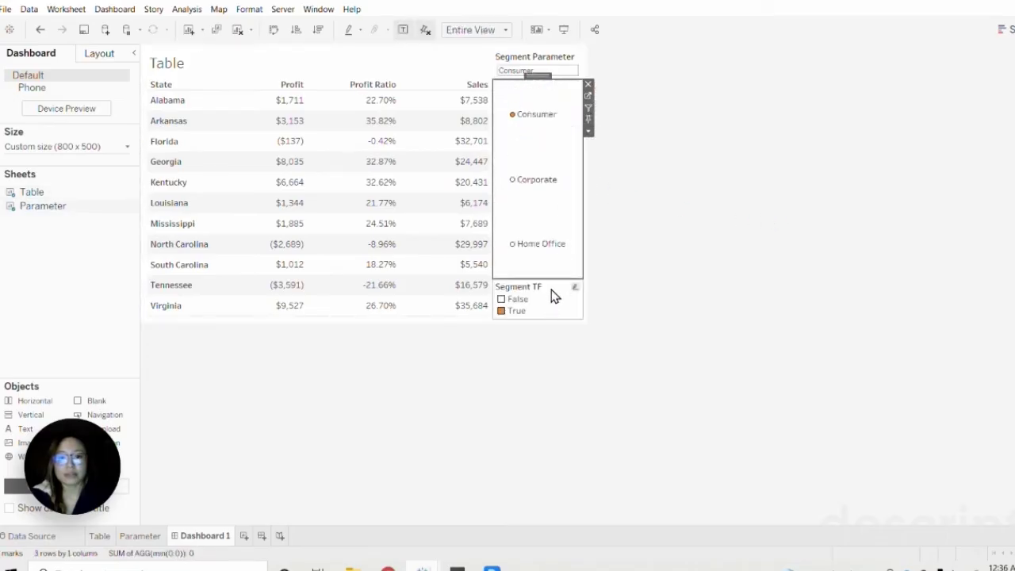
{"action": "left_click_drag", "start_coordinate": [552, 277], "coordinate": [548, 162]}
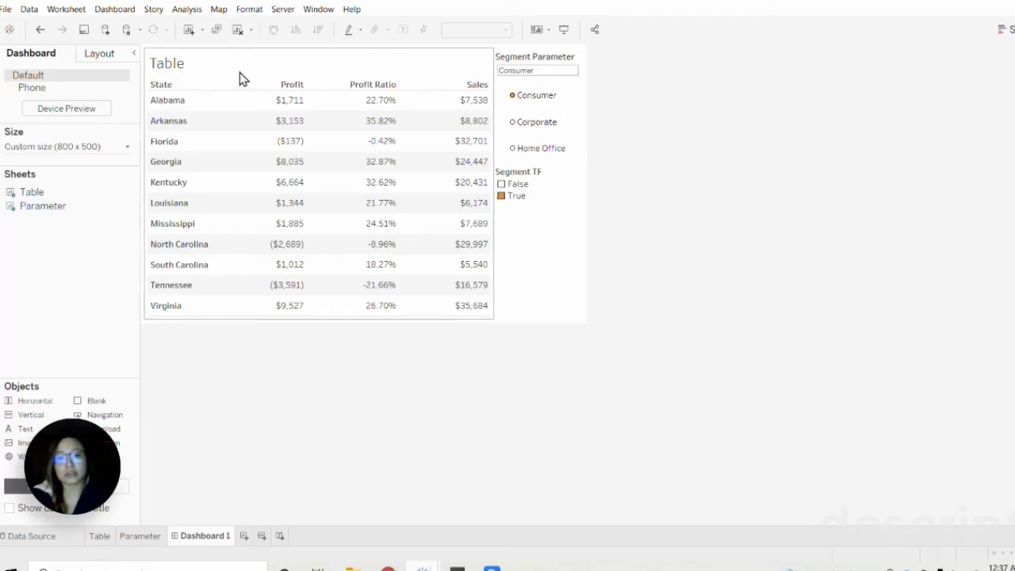
{"action": "mouse_move", "coordinate": [554, 106]}
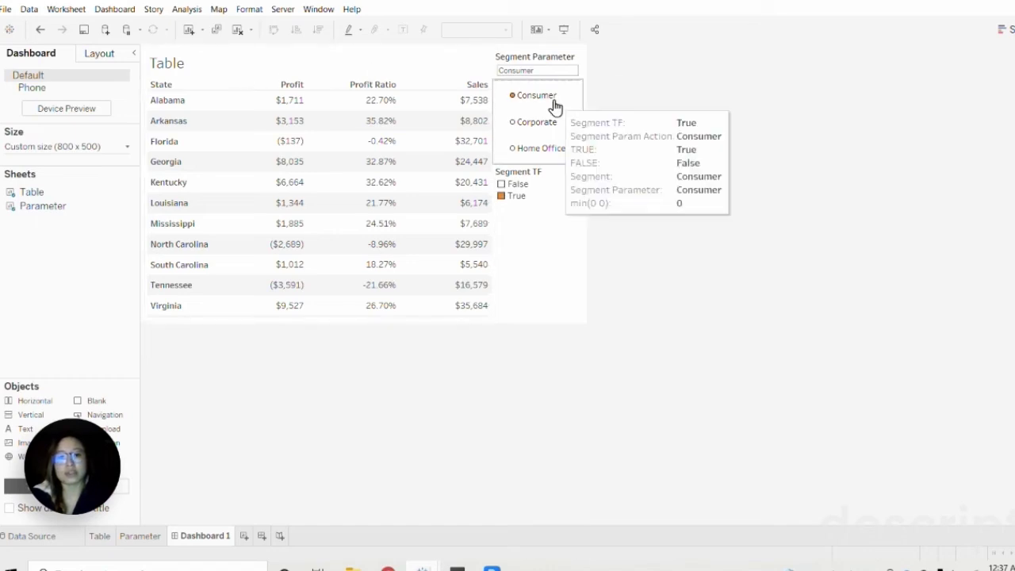
{"action": "left_click", "coordinate": [546, 202]}
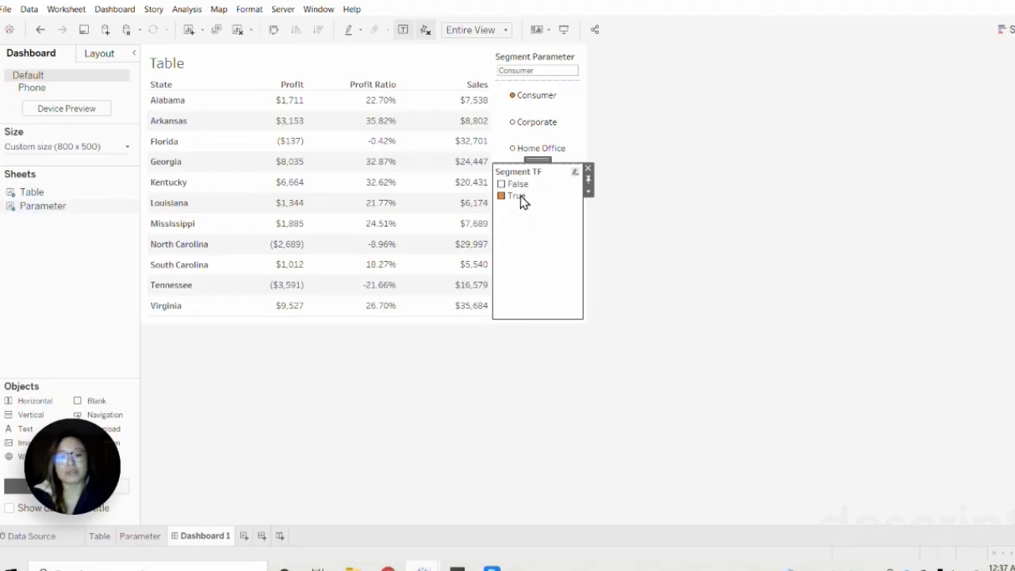
{"action": "left_click", "coordinate": [665, 119]}
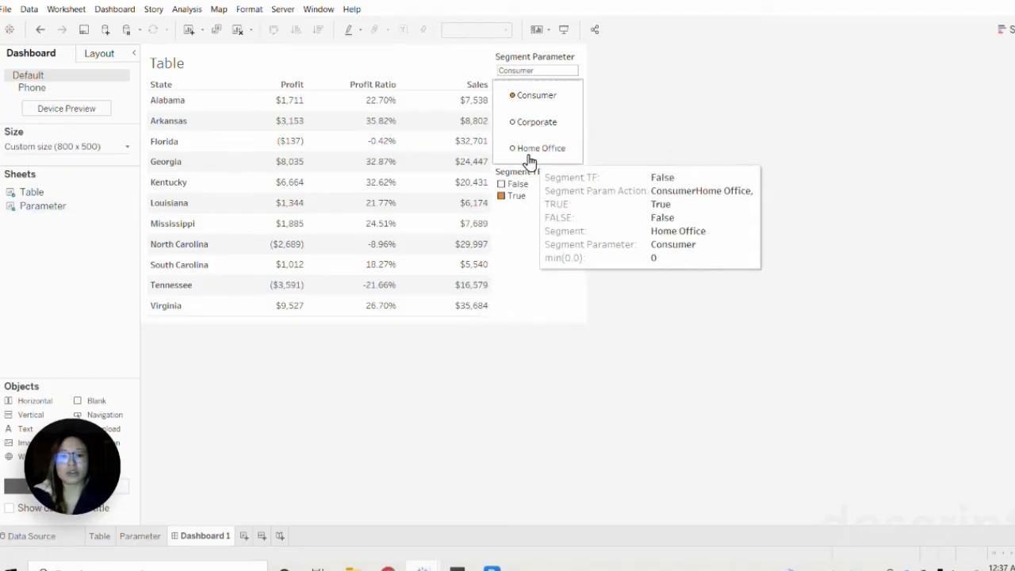
{"action": "left_click", "coordinate": [577, 101]}
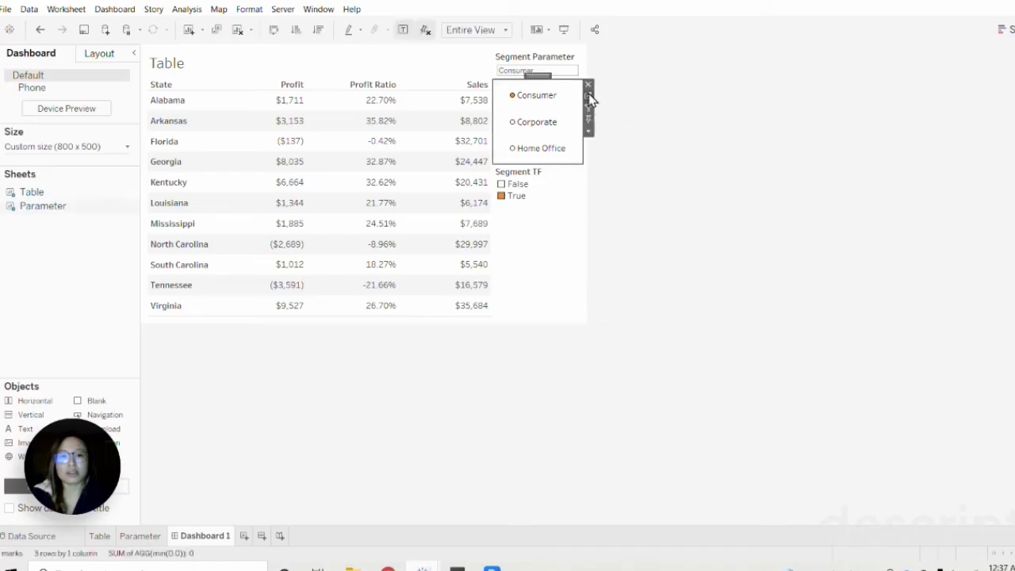
Turn off Show tooltips and command buttons for the Parameter sheet marks, then return to Dashboard 1
{"action": "left_click", "coordinate": [589, 100]}
{"action": "left_click", "coordinate": [198, 229]}
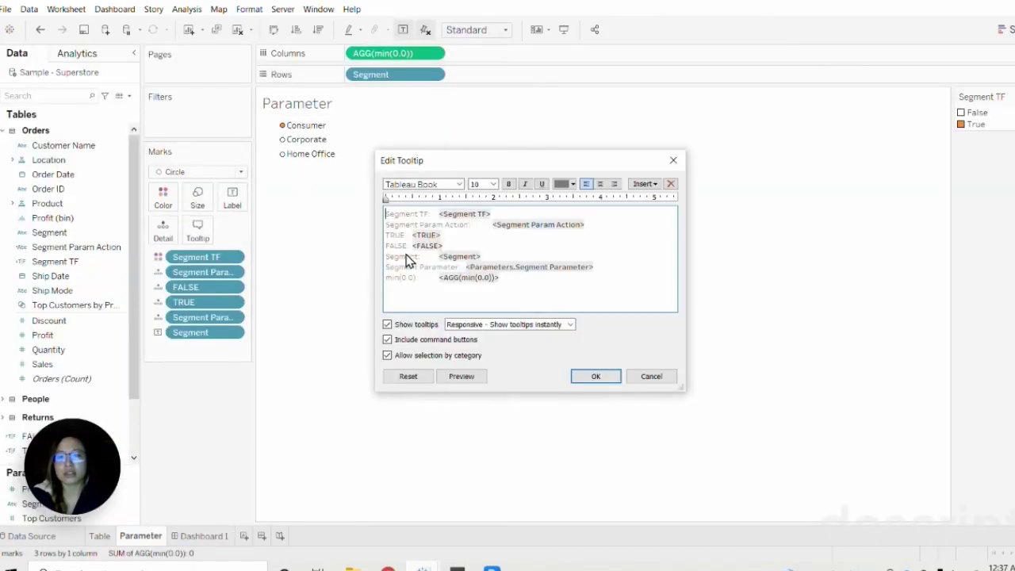
{"action": "left_click", "coordinate": [415, 325]}
{"action": "left_click", "coordinate": [441, 341]}
{"action": "left_click", "coordinate": [611, 379]}
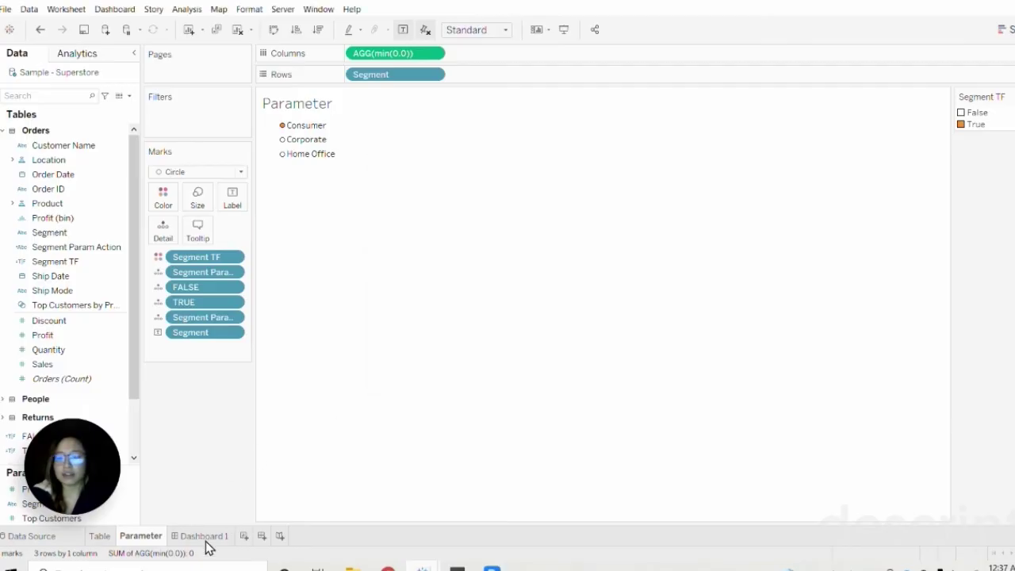
{"action": "left_click", "coordinate": [205, 536]}
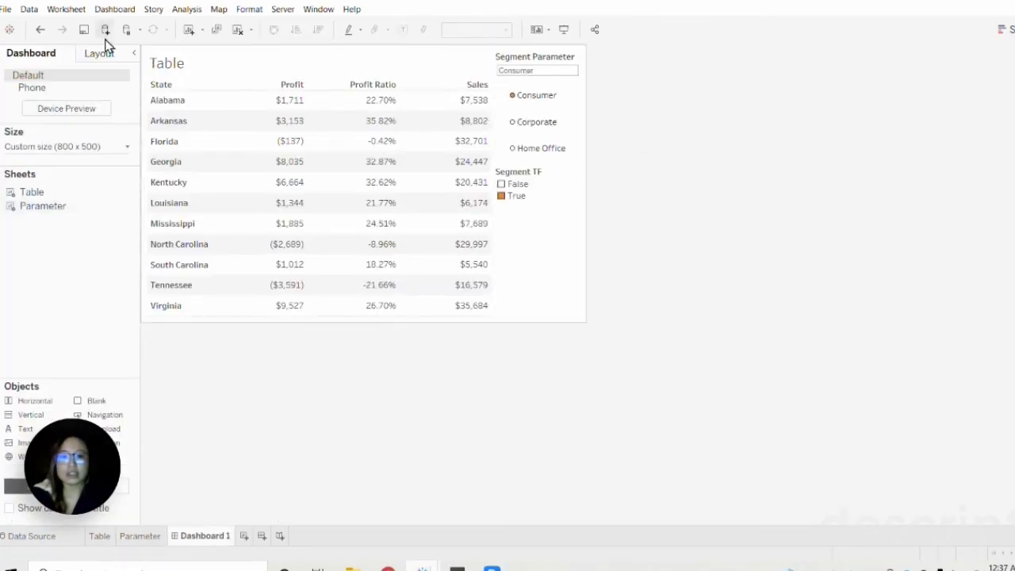
{"action": "left_click", "coordinate": [113, 9]}
Add parameter action 'Segment Action' on the Parameter sheet, setting Segment Parameter from Segment Param Action
{"action": "left_click", "coordinate": [177, 168]}
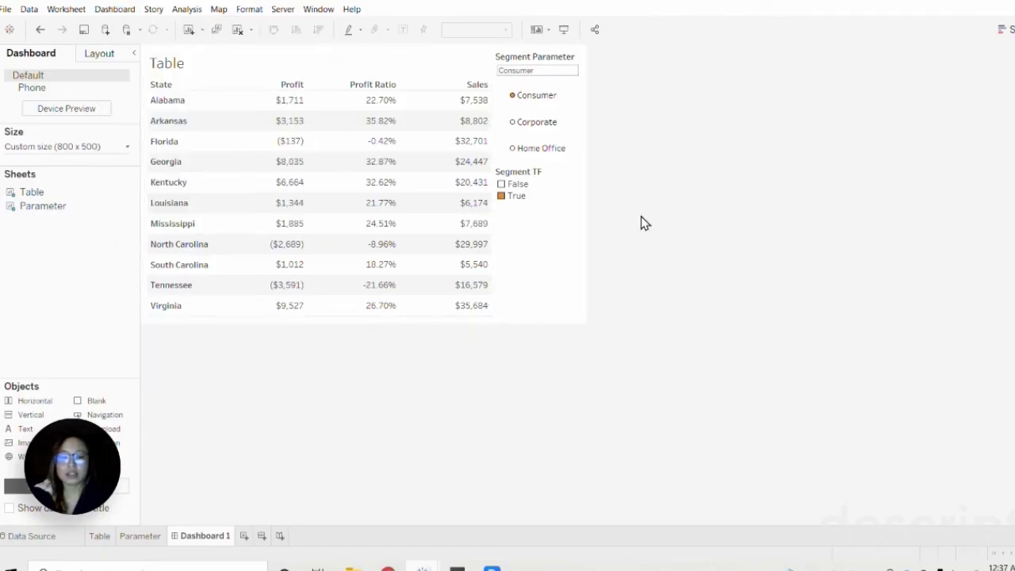
{"action": "left_click", "coordinate": [341, 344]}
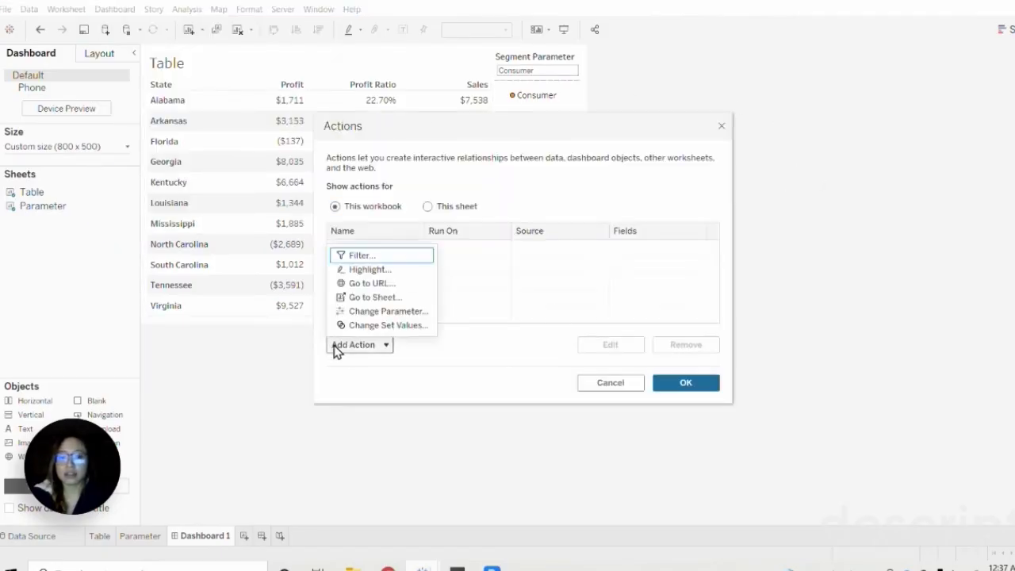
{"action": "left_click", "coordinate": [403, 278]}
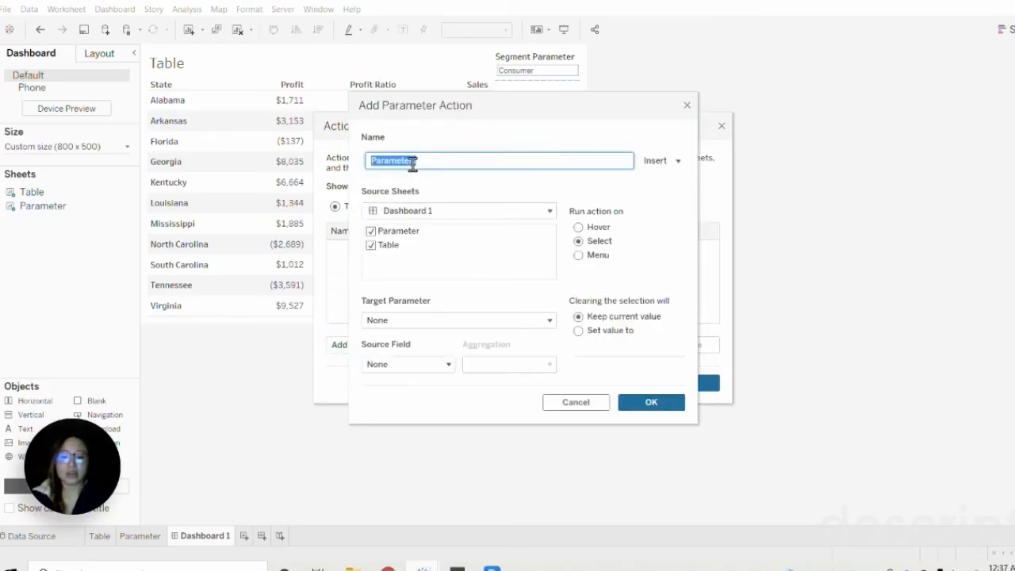
{"action": "type", "text": "Segment"}
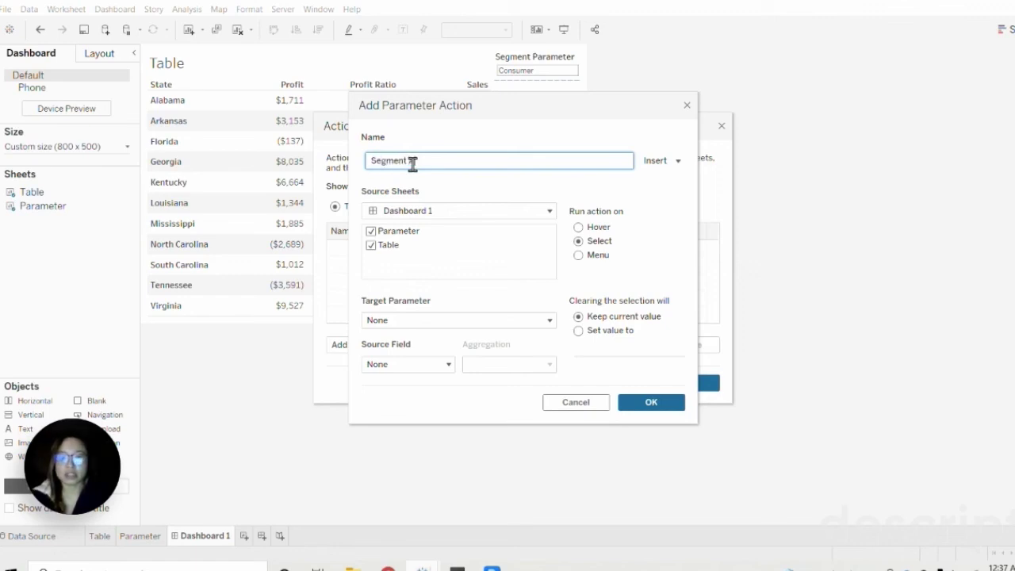
{"action": "type", "text": " Action"}
{"action": "left_click", "coordinate": [371, 245]}
{"action": "left_click", "coordinate": [420, 321]}
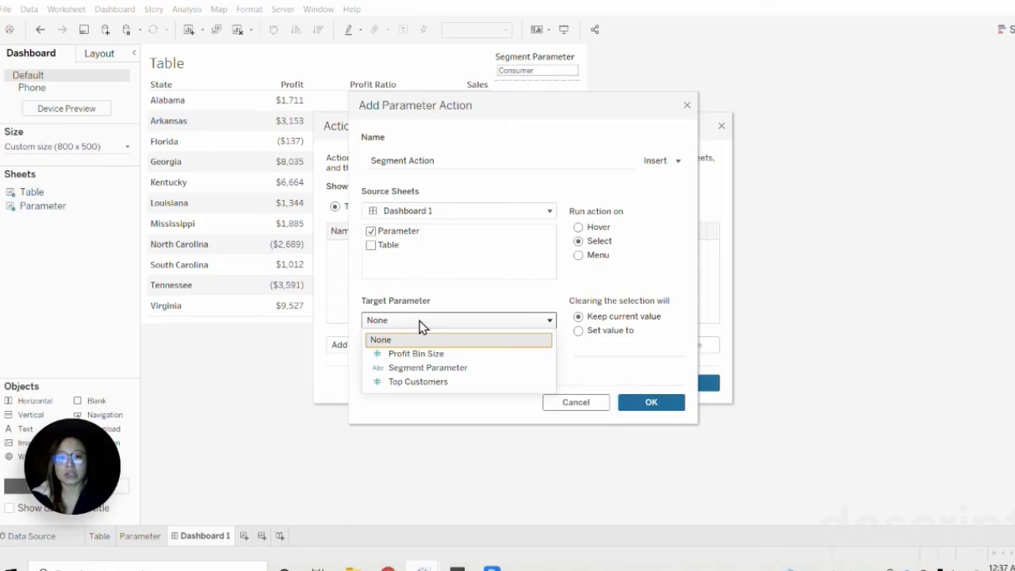
{"action": "left_click", "coordinate": [423, 368]}
{"action": "left_click", "coordinate": [428, 366]}
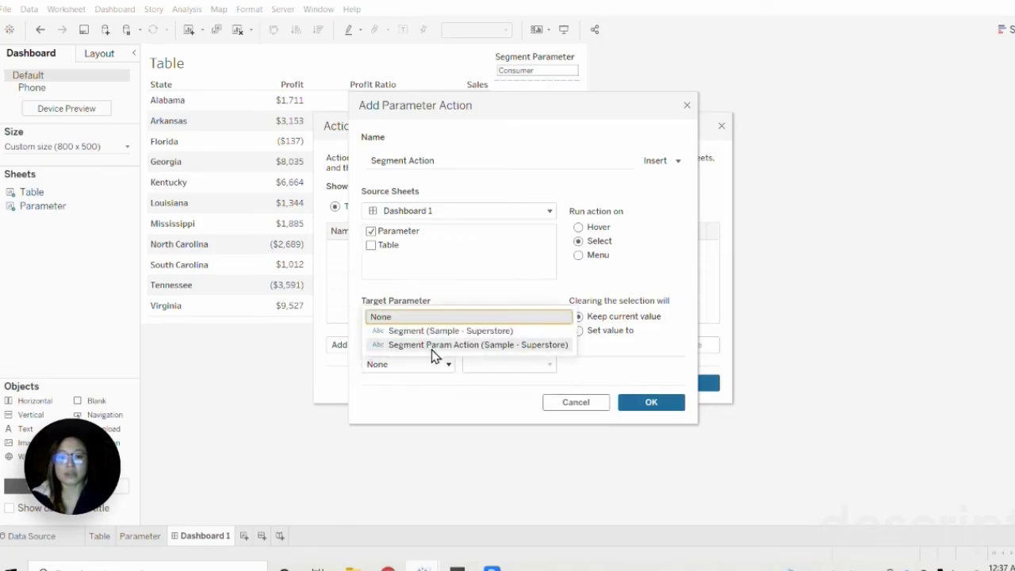
{"action": "left_click", "coordinate": [435, 346]}
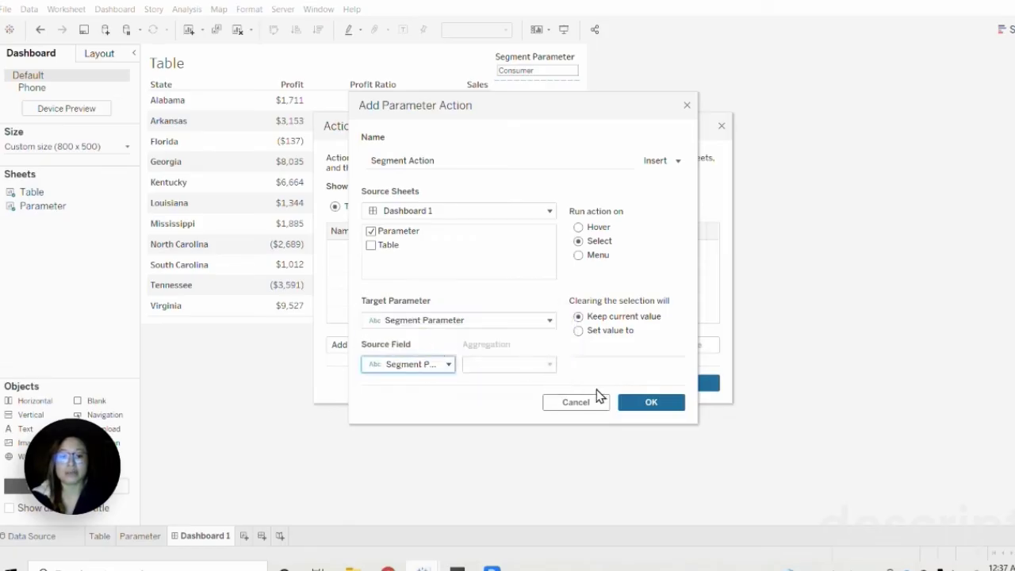
{"action": "left_click", "coordinate": [655, 403]}
Start a 'Deselect' filter action from and to the Parameter sheet, showing all values when cleared
{"action": "left_click", "coordinate": [366, 344]}
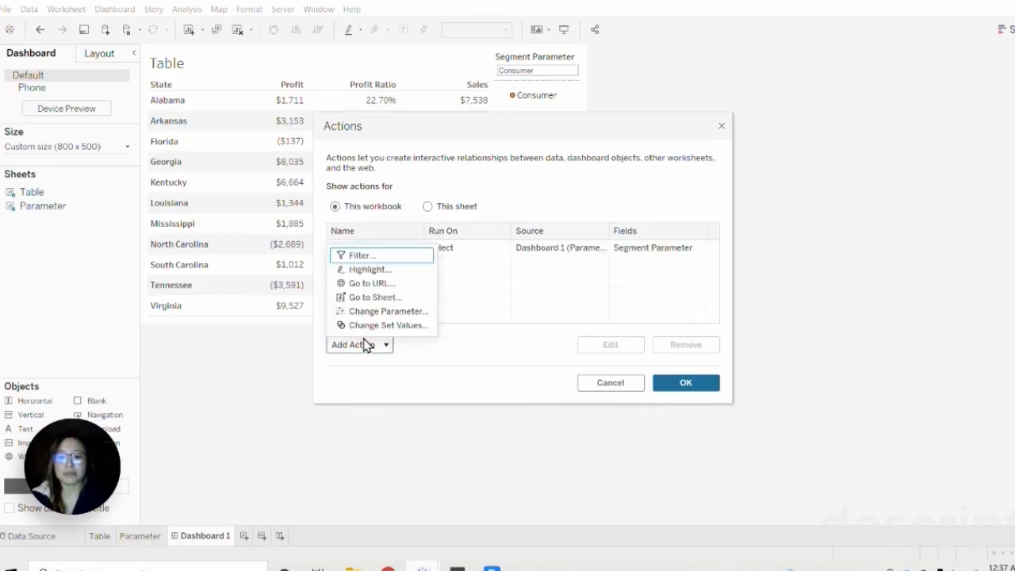
{"action": "key", "text": "Escape"}
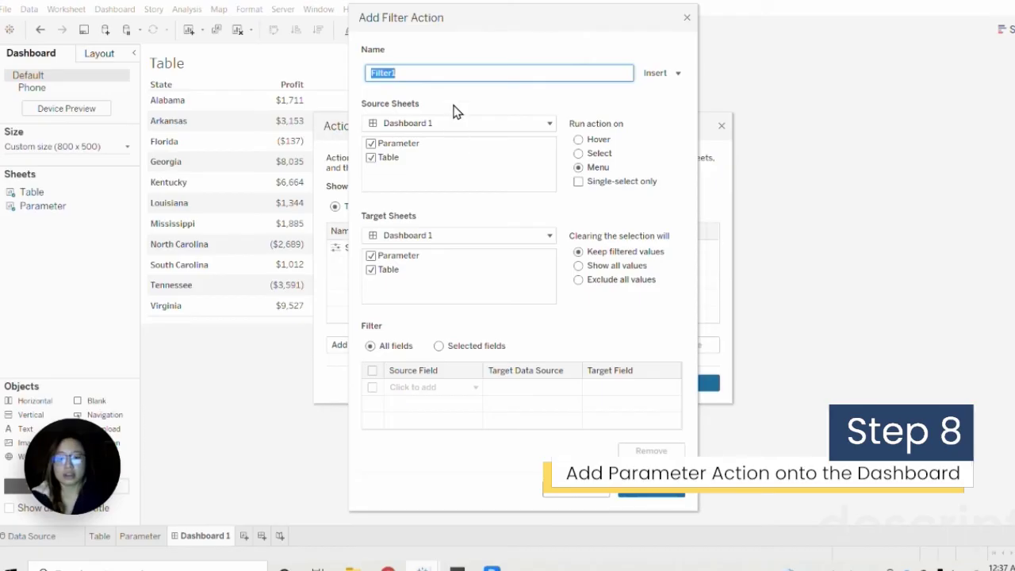
{"action": "type", "text": "Deselect"}
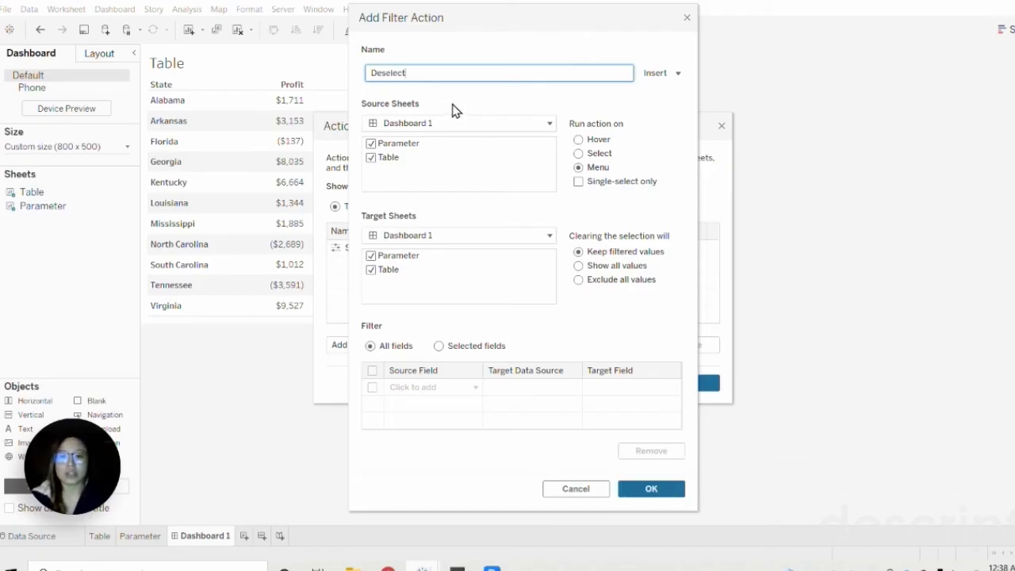
{"action": "left_click", "coordinate": [371, 158]}
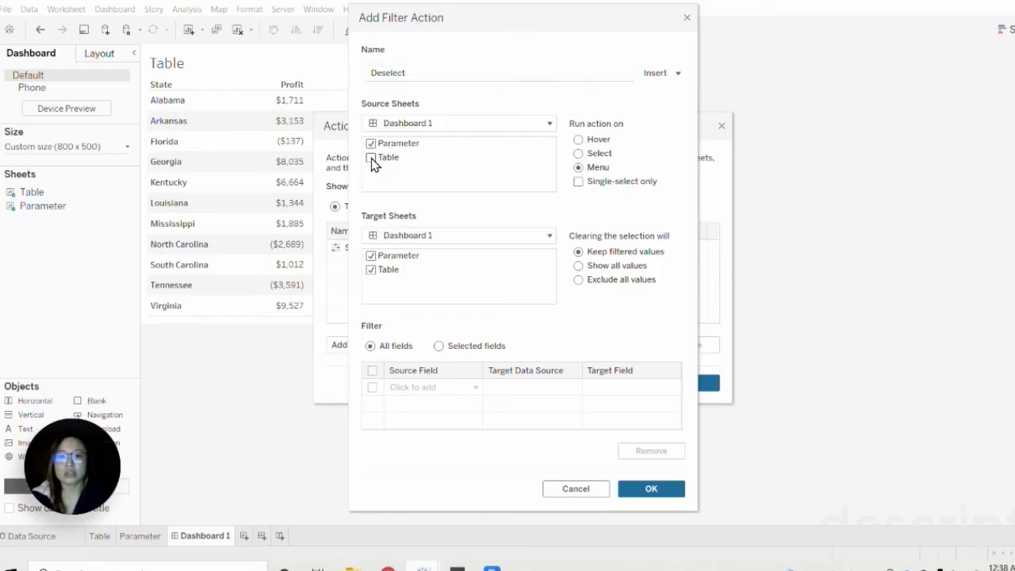
{"action": "left_click", "coordinate": [414, 239]}
{"action": "left_click", "coordinate": [427, 284]}
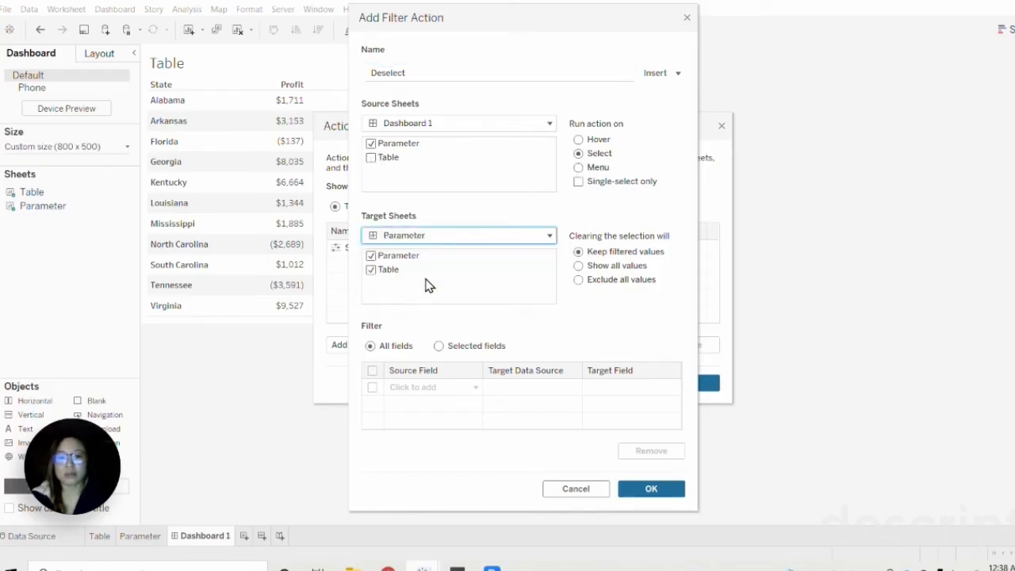
{"action": "left_click", "coordinate": [624, 265]}
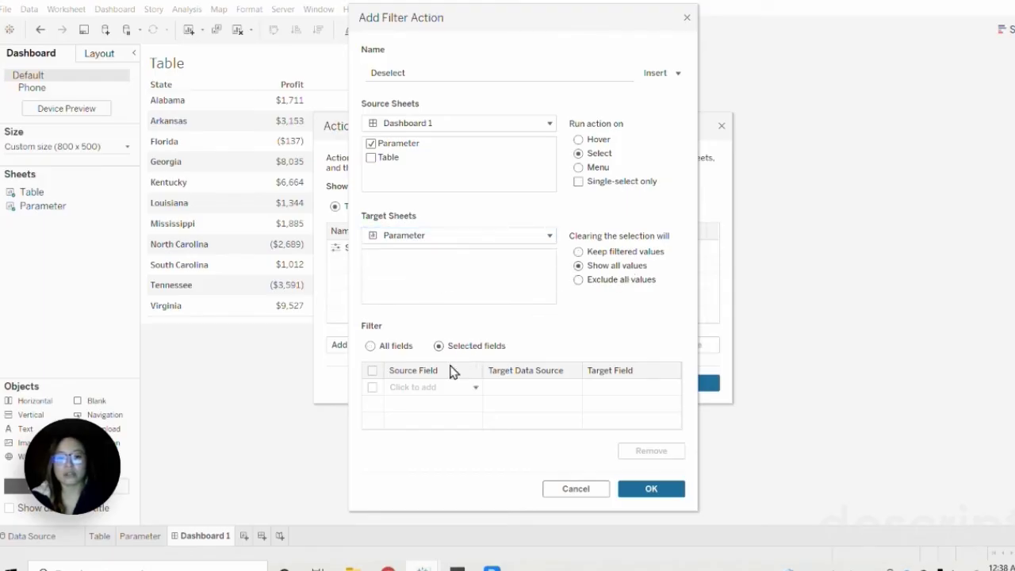
Map source field TRUE to target field FALSE and save the Deselect action
{"action": "left_click", "coordinate": [436, 391]}
{"action": "type", "text": "u"}
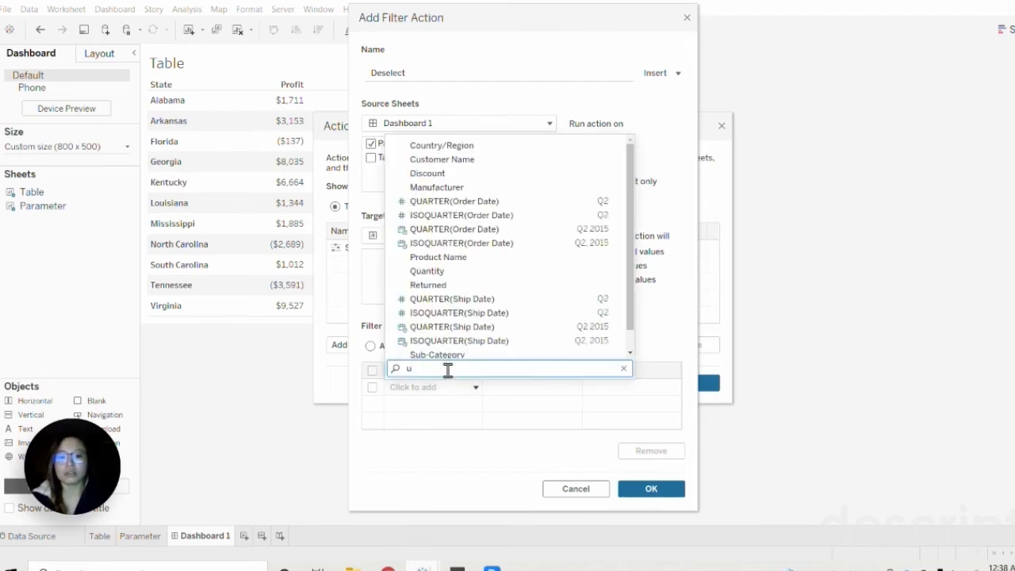
{"action": "type", "text": "r"}
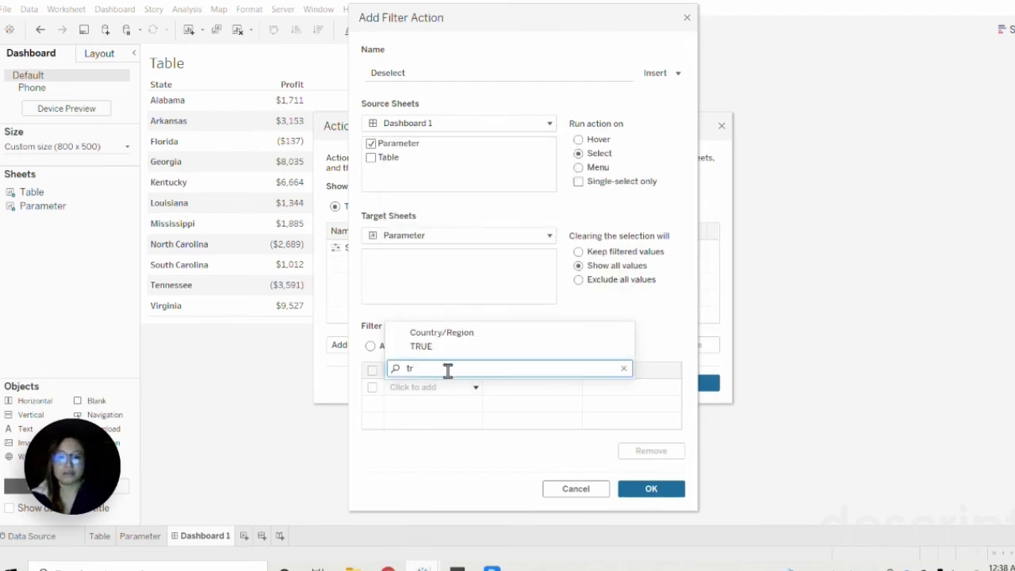
{"action": "left_click", "coordinate": [486, 346]}
{"action": "left_click", "coordinate": [627, 390]}
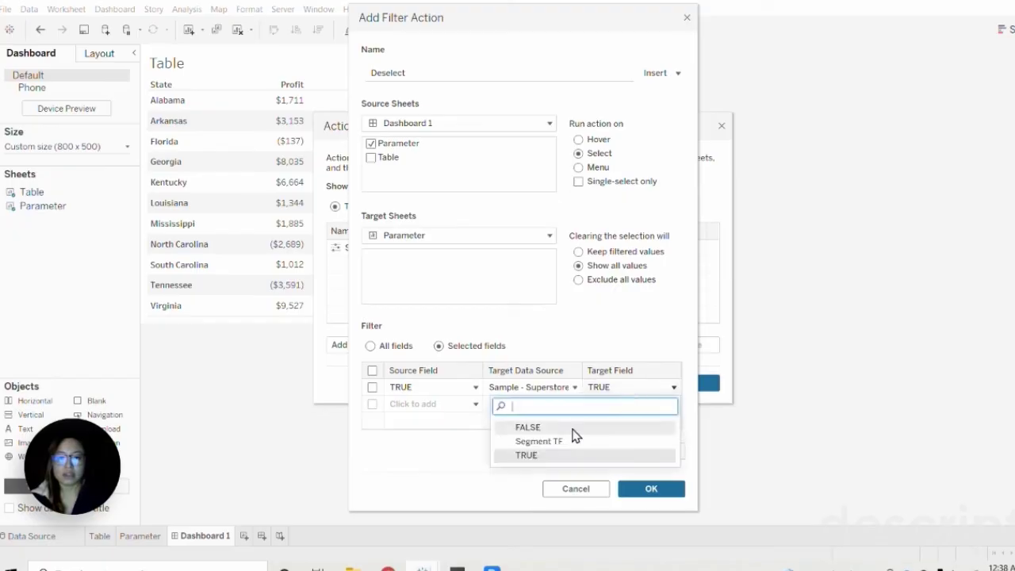
{"action": "key", "text": "Escape"}
{"action": "key", "text": "Up"}
{"action": "key", "text": "Up"}
{"action": "left_click", "coordinate": [648, 492]}
Back on the dashboard, click Corporate in the segment list to add it
{"action": "left_click", "coordinate": [686, 383]}
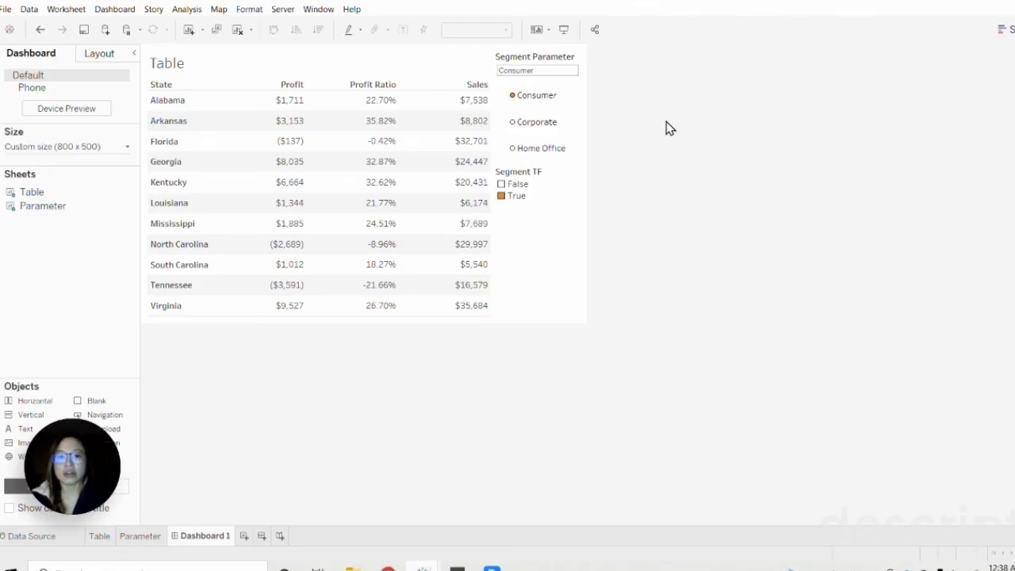
{"action": "left_click", "coordinate": [537, 123]}
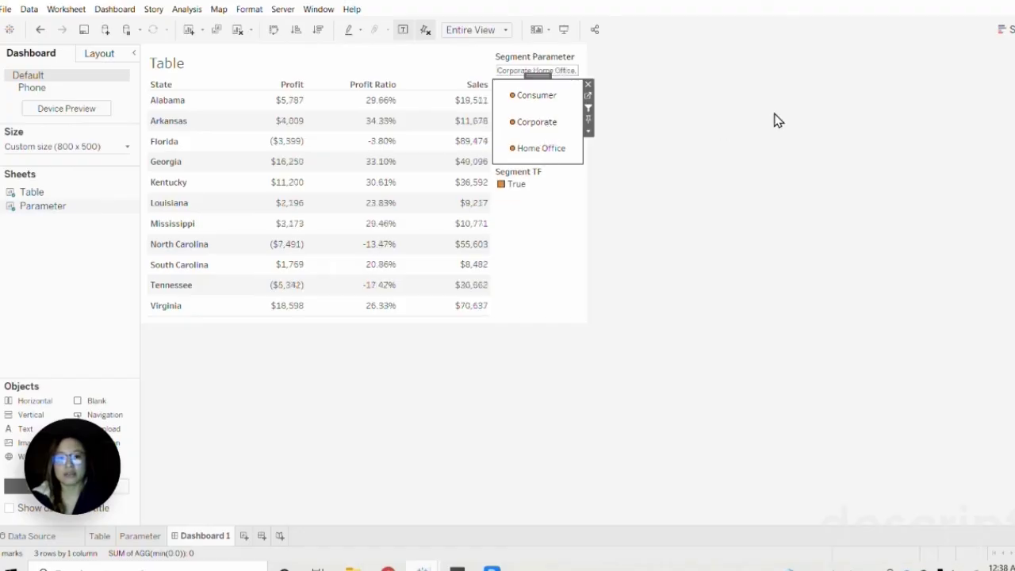
{"action": "left_click", "coordinate": [659, 77]}
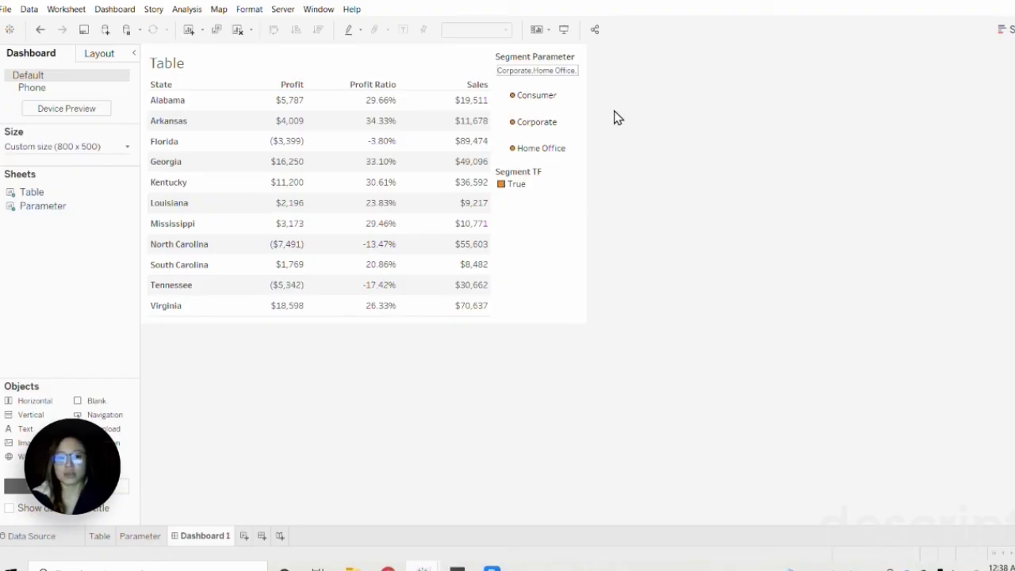
{"action": "left_click", "coordinate": [545, 199]}
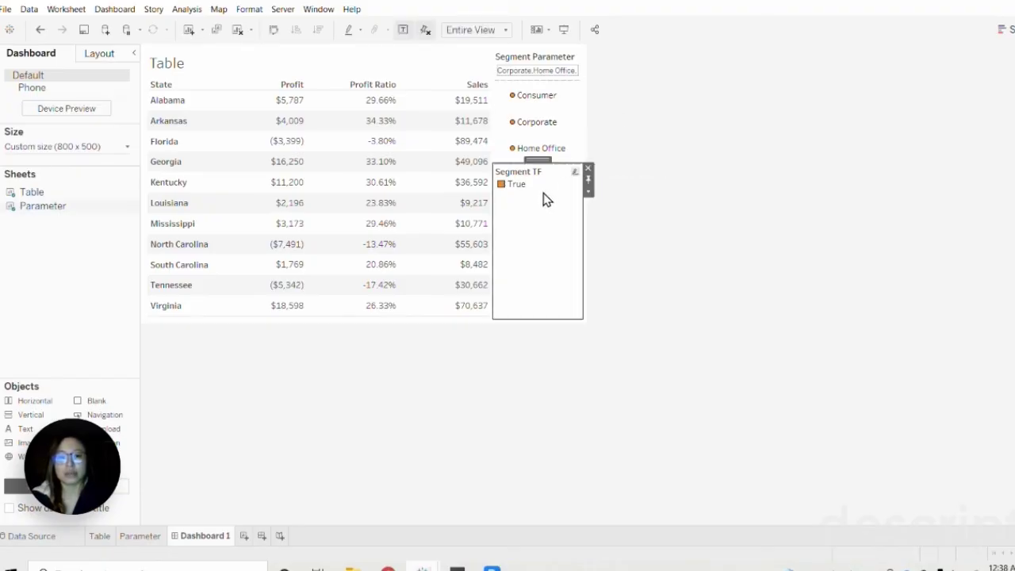
Clear the Segment Parameter value, then select Consumer and Corporate and deselect Consumer
{"action": "left_click", "coordinate": [534, 56]}
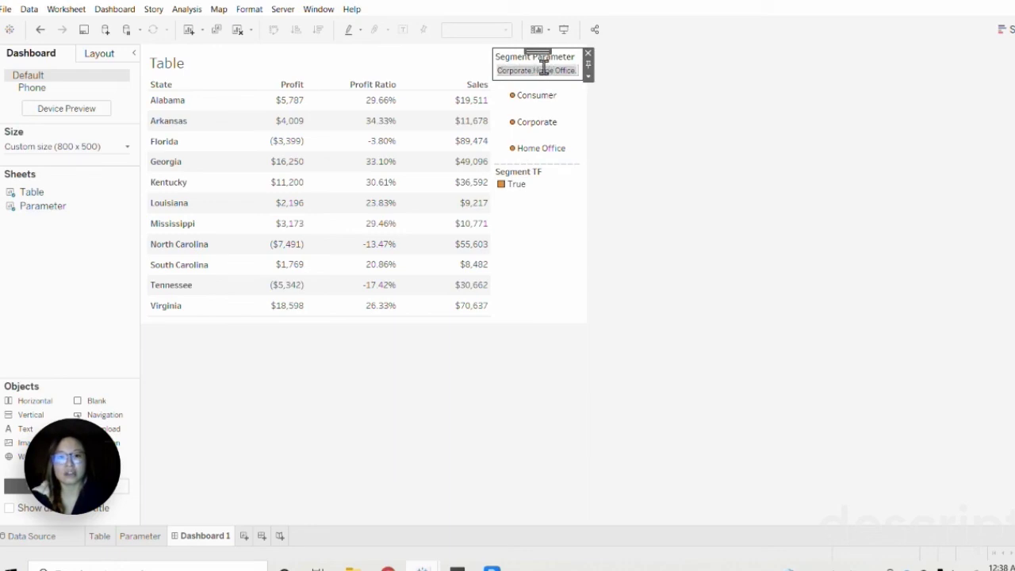
{"action": "left_click", "coordinate": [543, 70]}
{"action": "key", "text": "Return"}
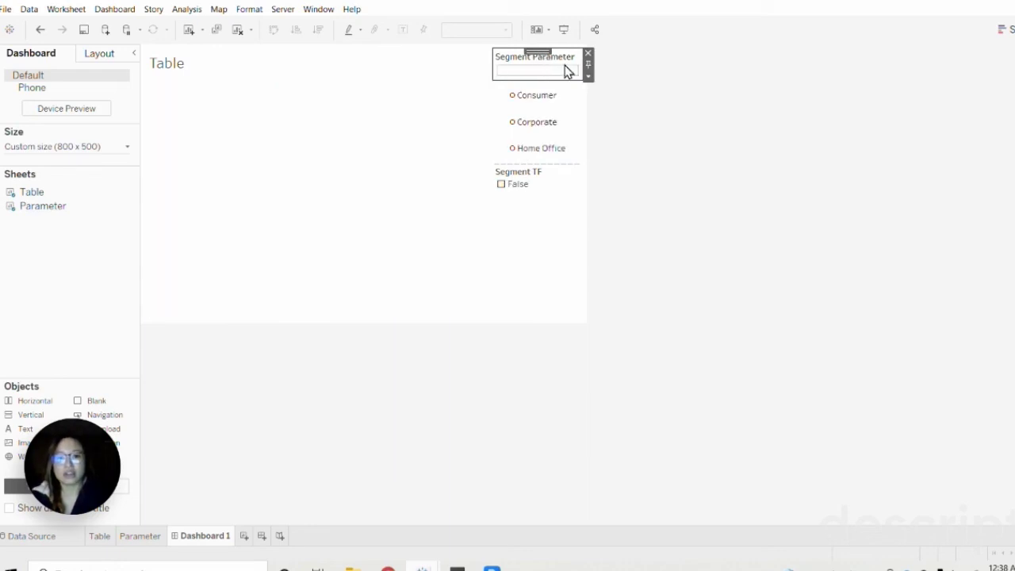
{"action": "left_click", "coordinate": [541, 100]}
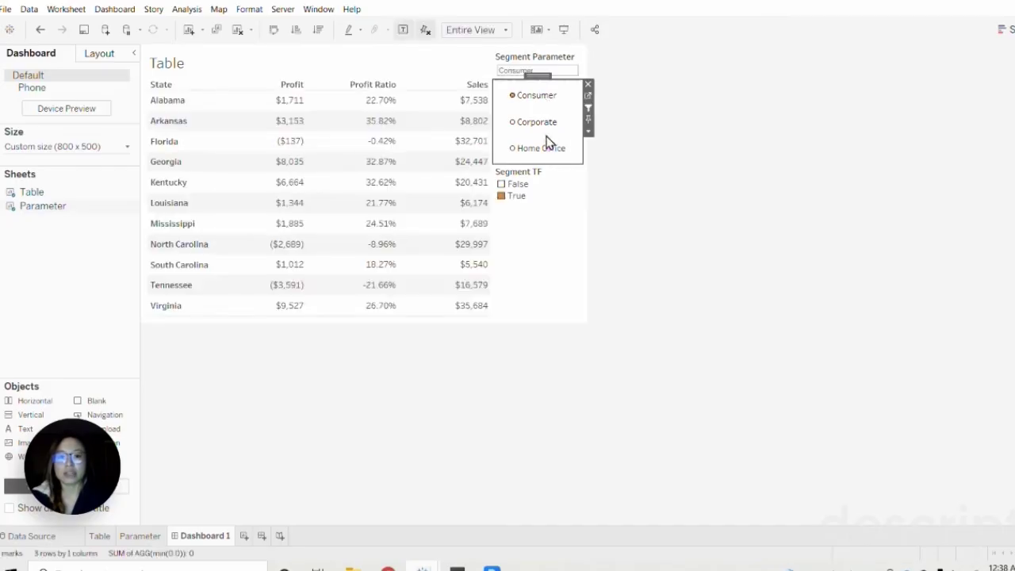
{"action": "left_click", "coordinate": [530, 125]}
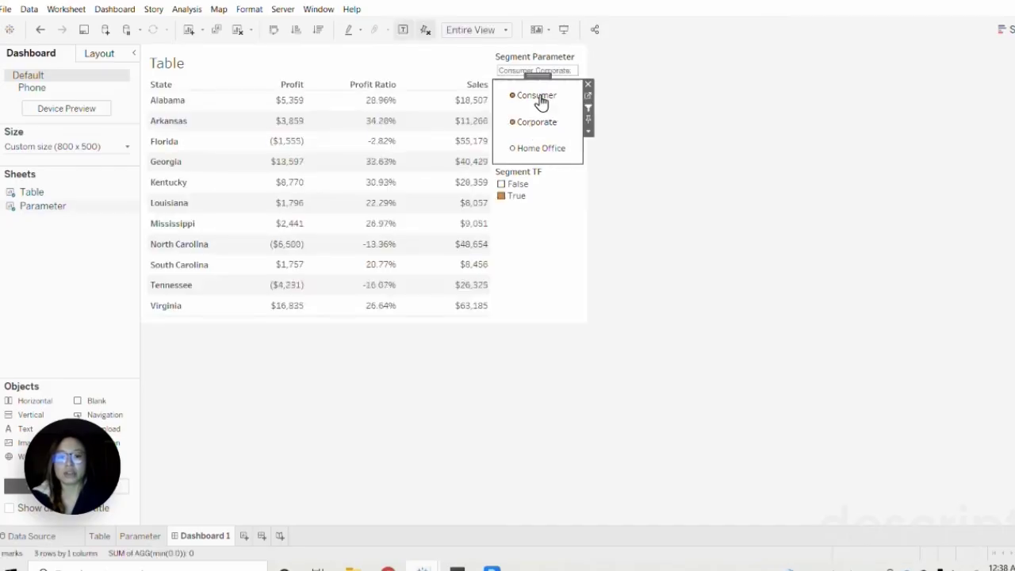
{"action": "left_click", "coordinate": [546, 95]}
Delete the Segment Parameter input box from Dashboard 1, leaving the segment circles and Segment TF legend
{"action": "left_click", "coordinate": [548, 61]}
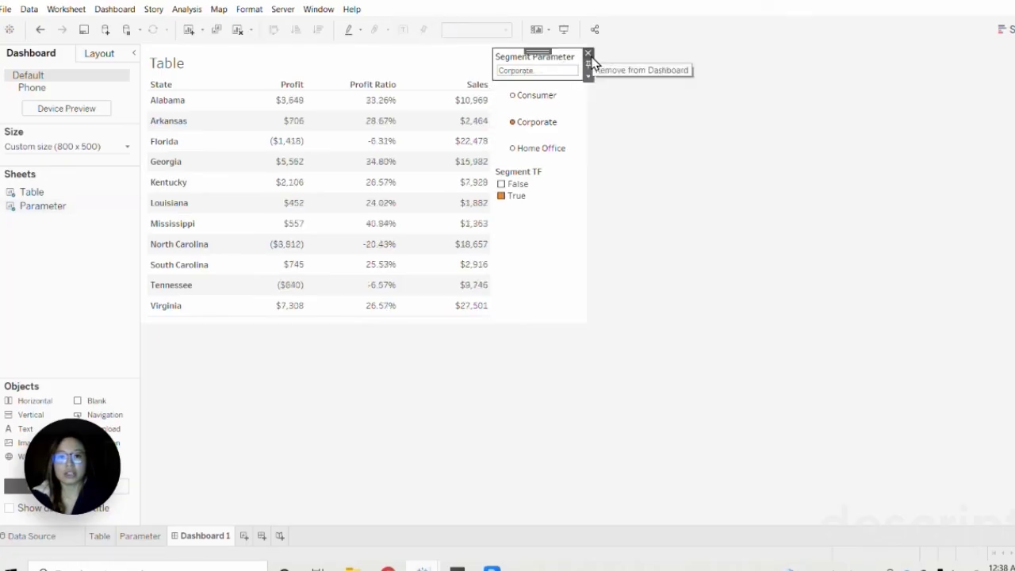
{"action": "left_click", "coordinate": [588, 55]}
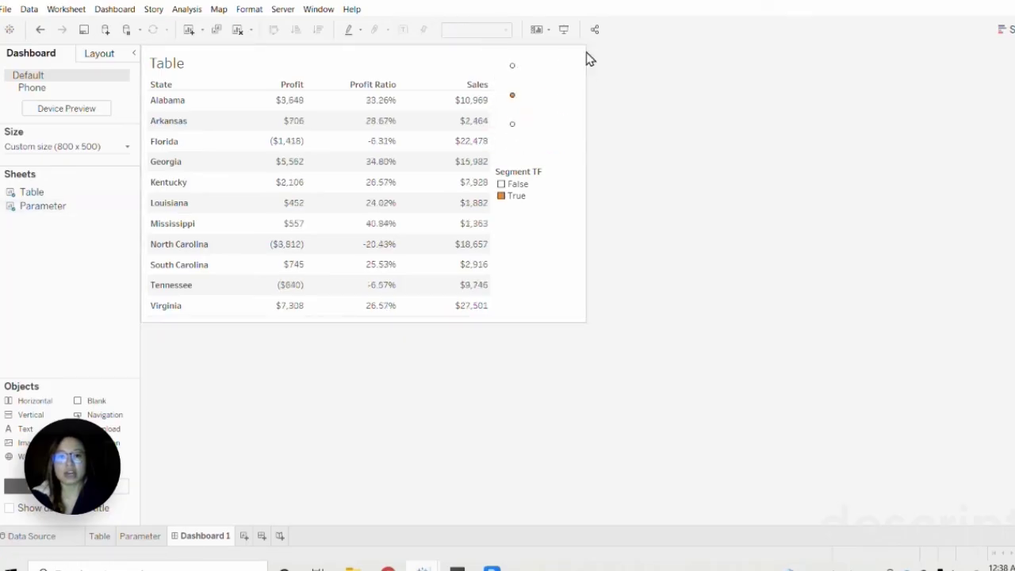
{"action": "left_click", "coordinate": [547, 261]}
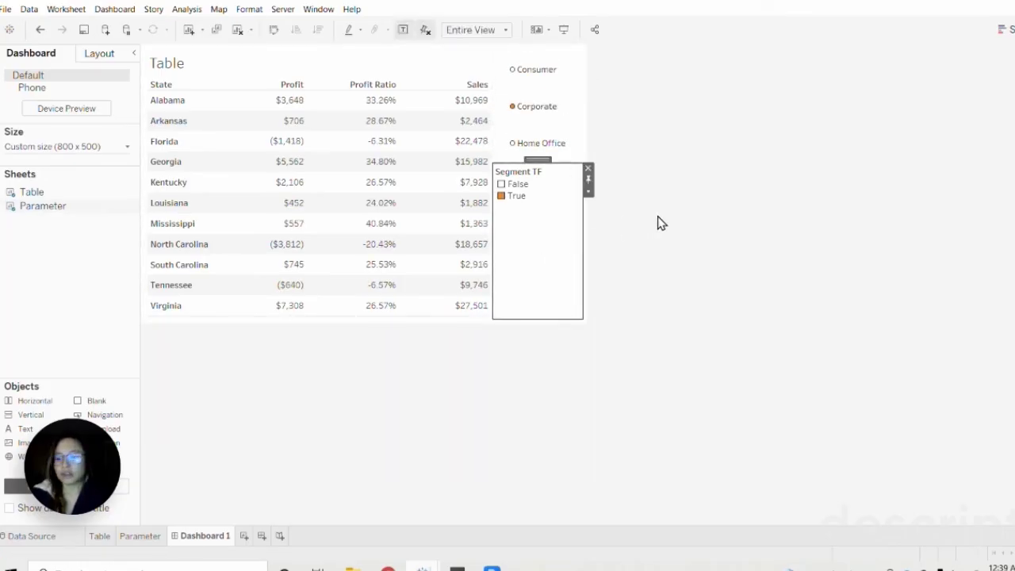
{"action": "left_click", "coordinate": [724, 234]}
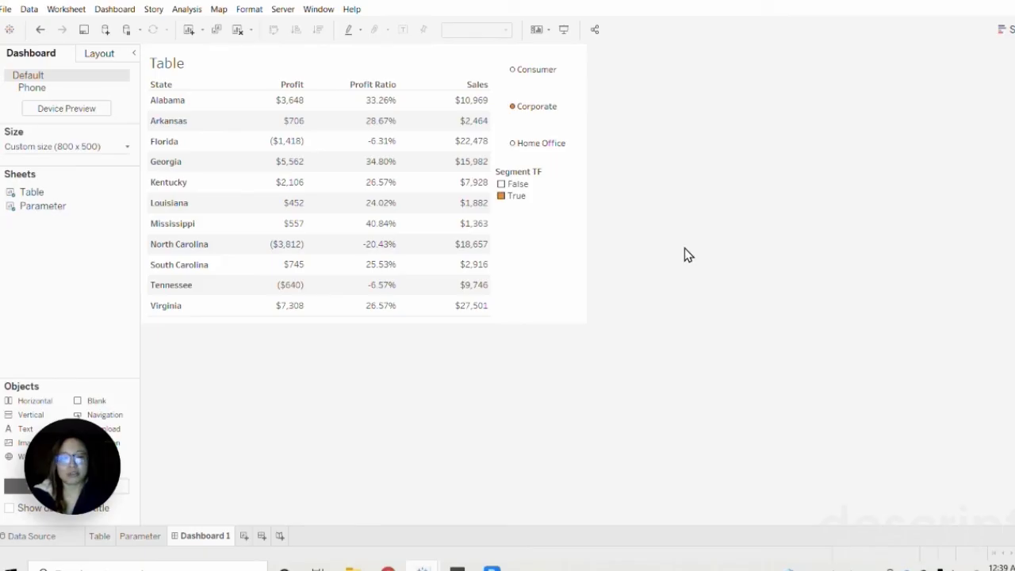
In the Multiple Select workbook, add Corporate and deselect Home Office in the segment list
{"action": "left_click", "coordinate": [424, 565]}
{"action": "left_click", "coordinate": [369, 527]}
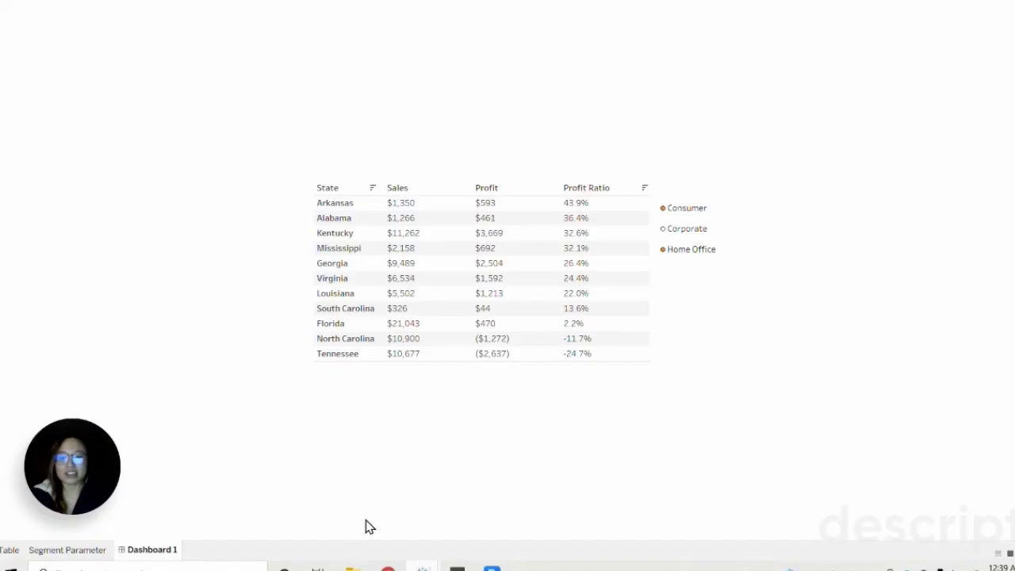
{"action": "left_click", "coordinate": [690, 230]}
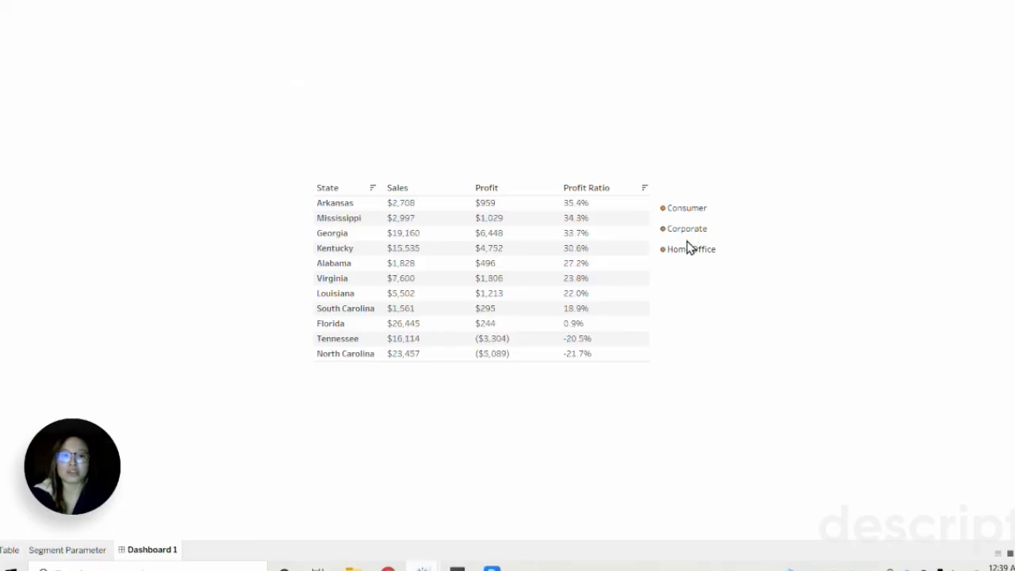
{"action": "left_click", "coordinate": [757, 249]}
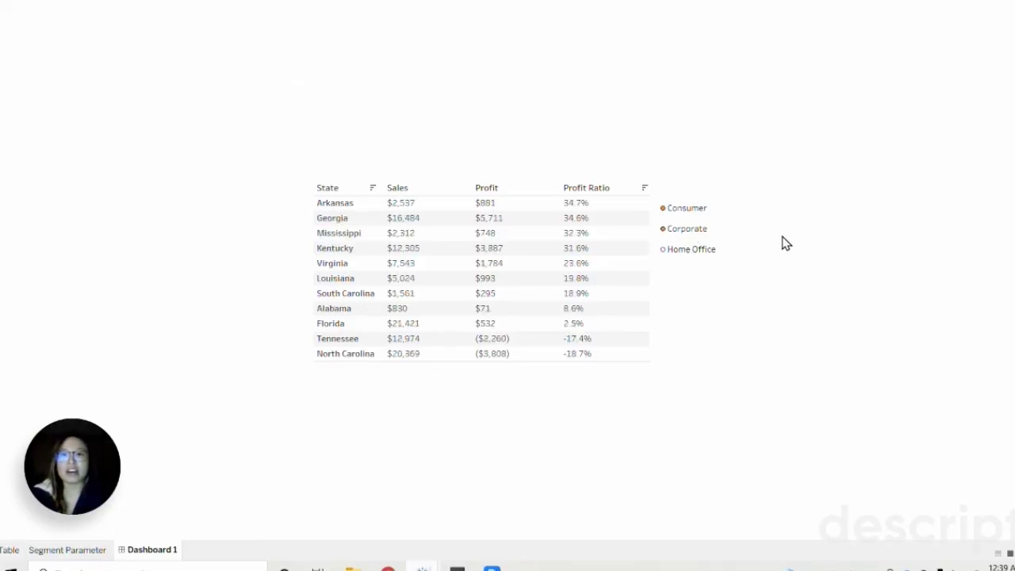